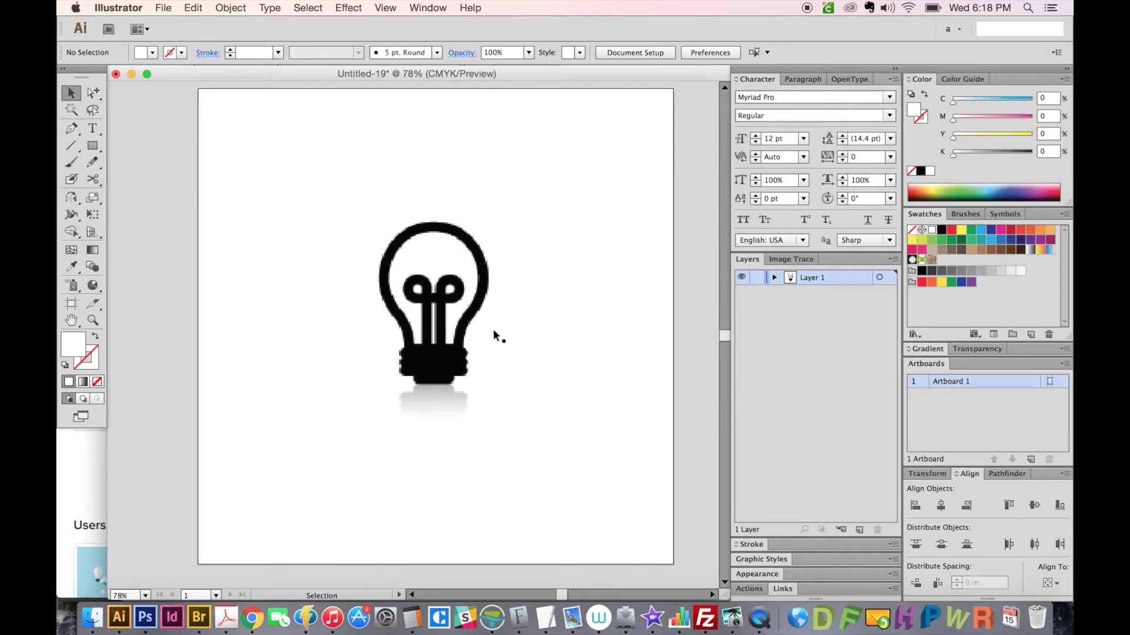
Zoom in on the pixelated light bulb image so it can be traced.
key("z")
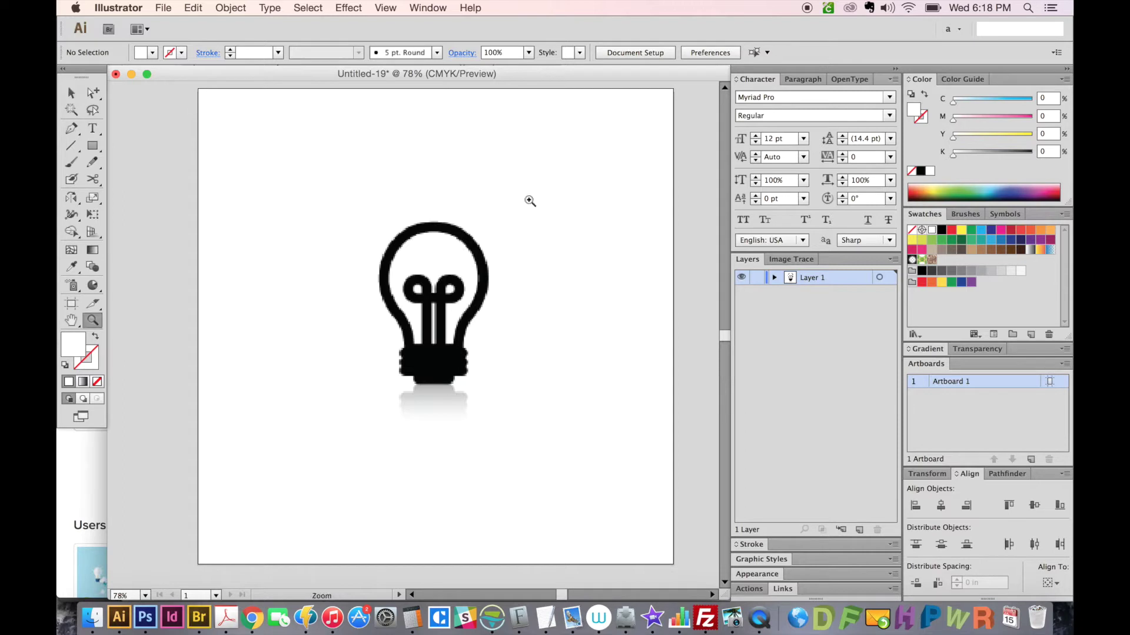
left_click_drag(451, 297, 489, 420)
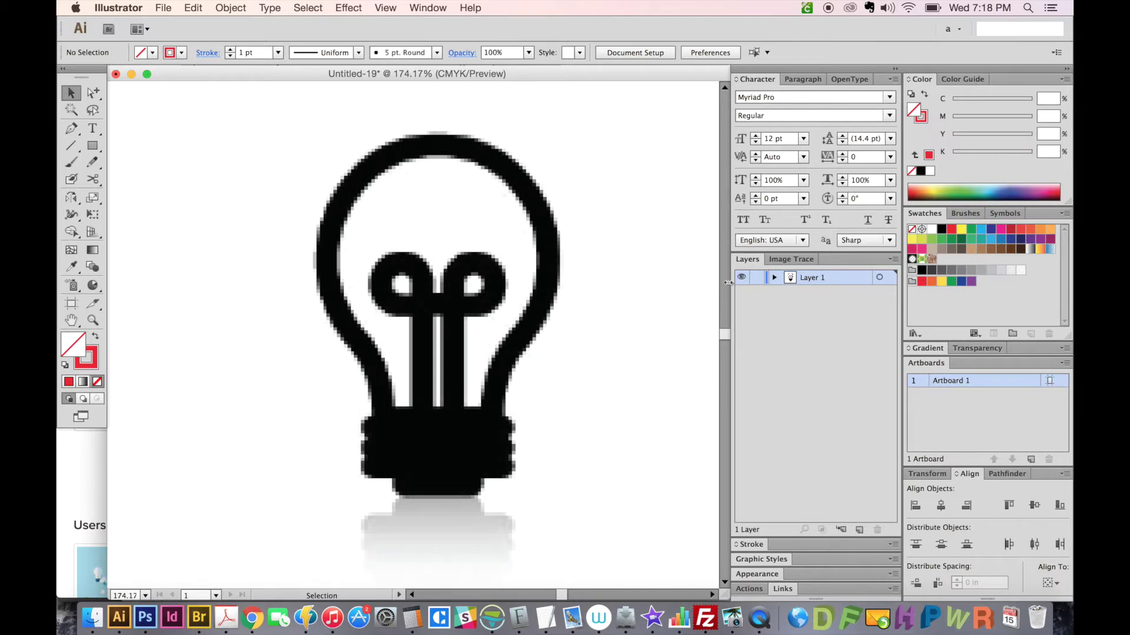
Add a new layer and trace the bulb's left curve down from the top centre.
left_click(860, 529)
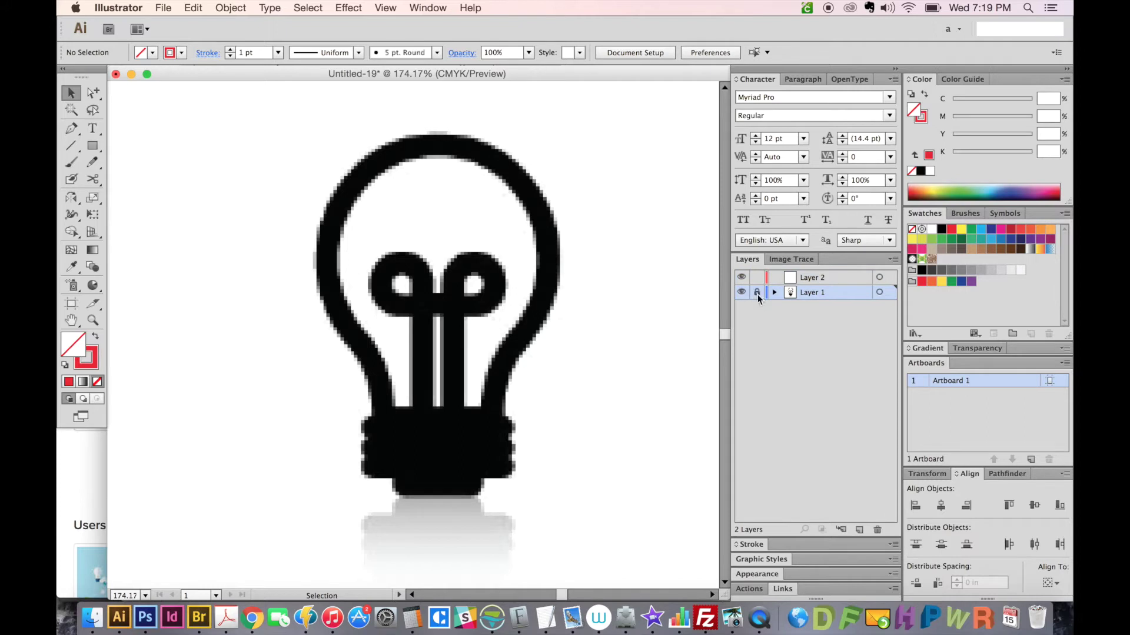
key("p")
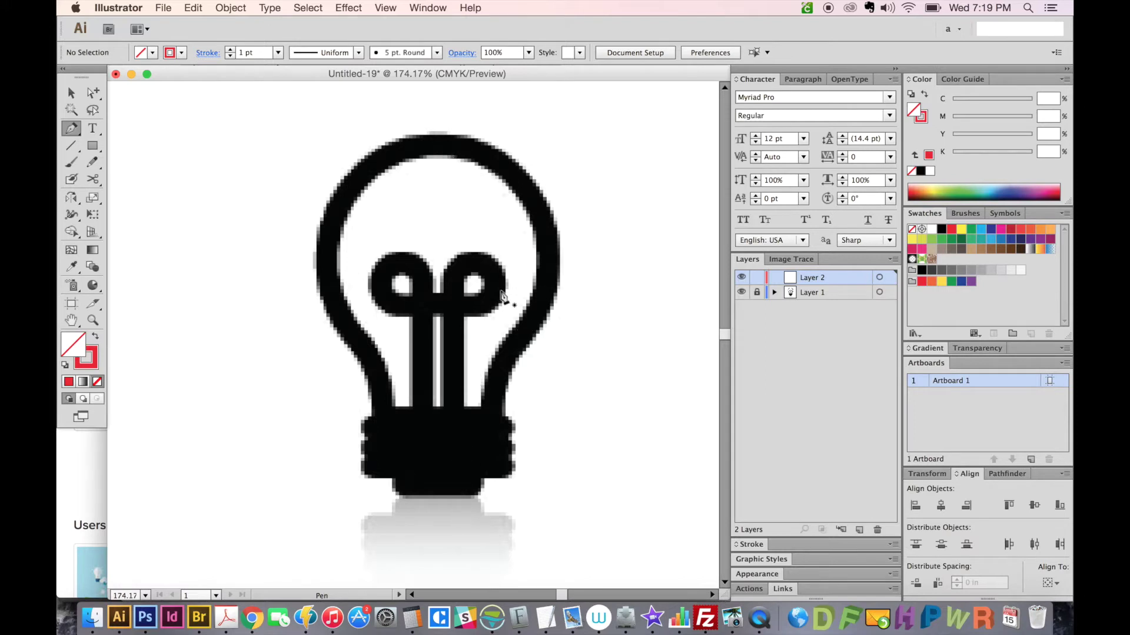
left_click(437, 136)
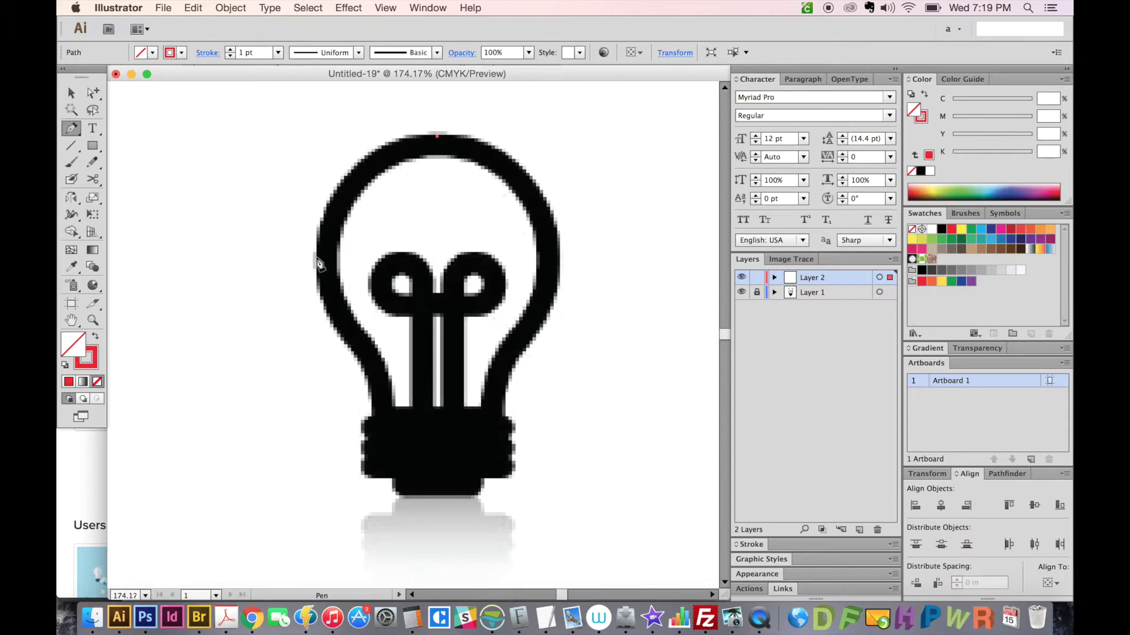
left_click_drag(316, 255, 307, 383)
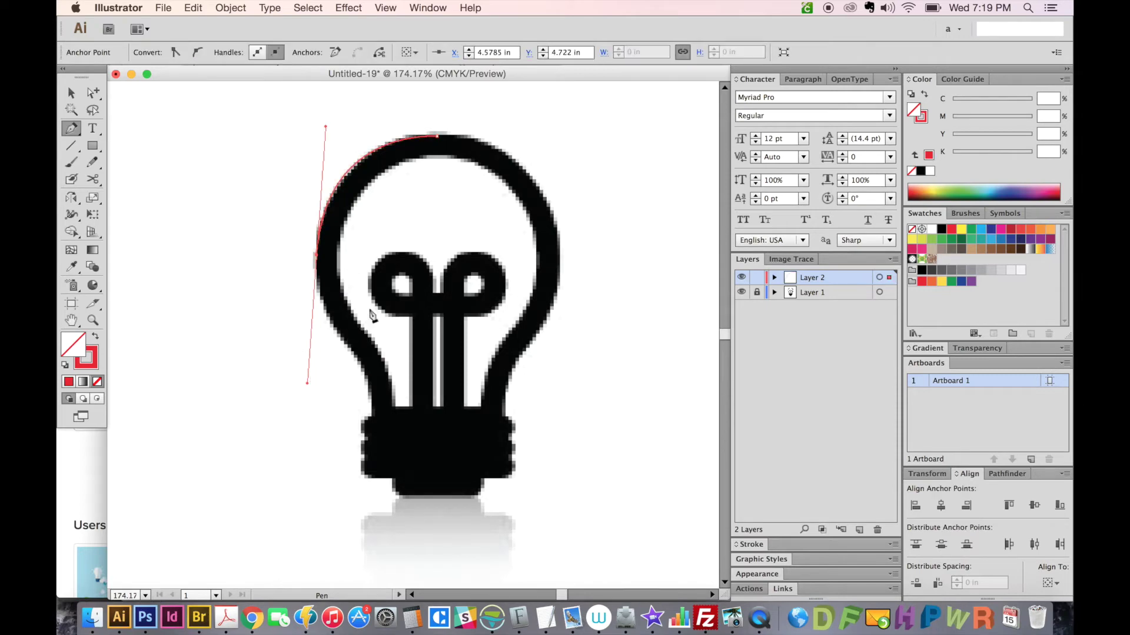
left_click(317, 255)
left_click_drag(336, 330, 359, 364)
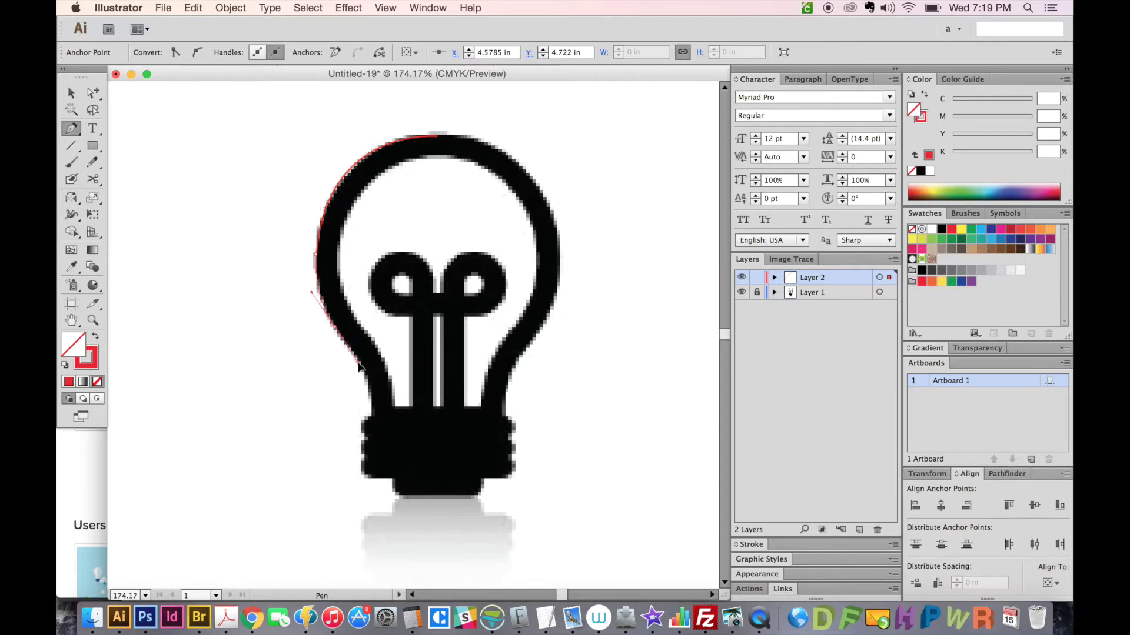
Continue the path around the base ridges to the base's bottom centre.
left_click(372, 416)
left_click(372, 467)
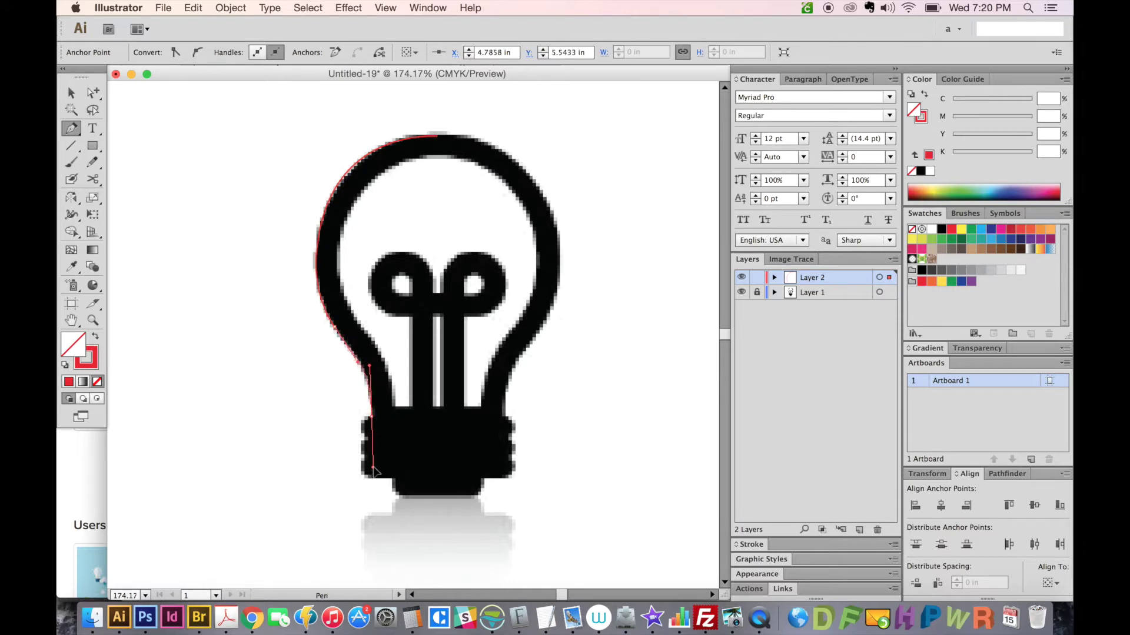
key("ctrl+z")
left_click_drag(361, 419, 370, 444)
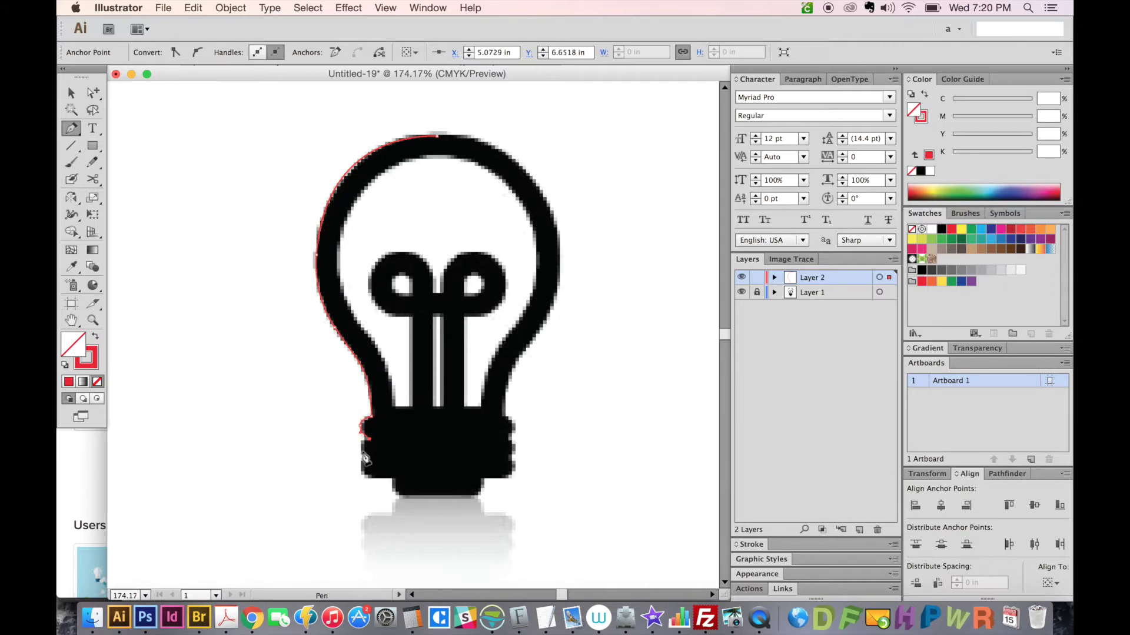
left_click_drag(359, 443, 360, 478)
left_click_drag(379, 481, 383, 482)
left_click(390, 480)
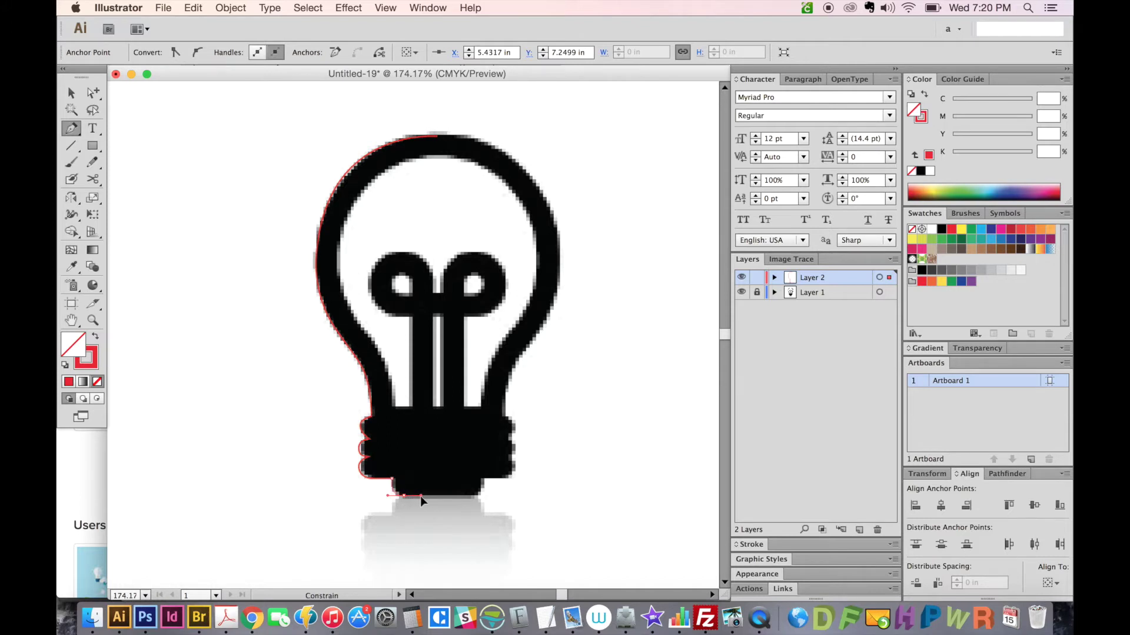
left_click(439, 496)
Close the half-bulb path and move it 10 inches right, vertical 0.
left_click(437, 136)
left_click(440, 224, "super")
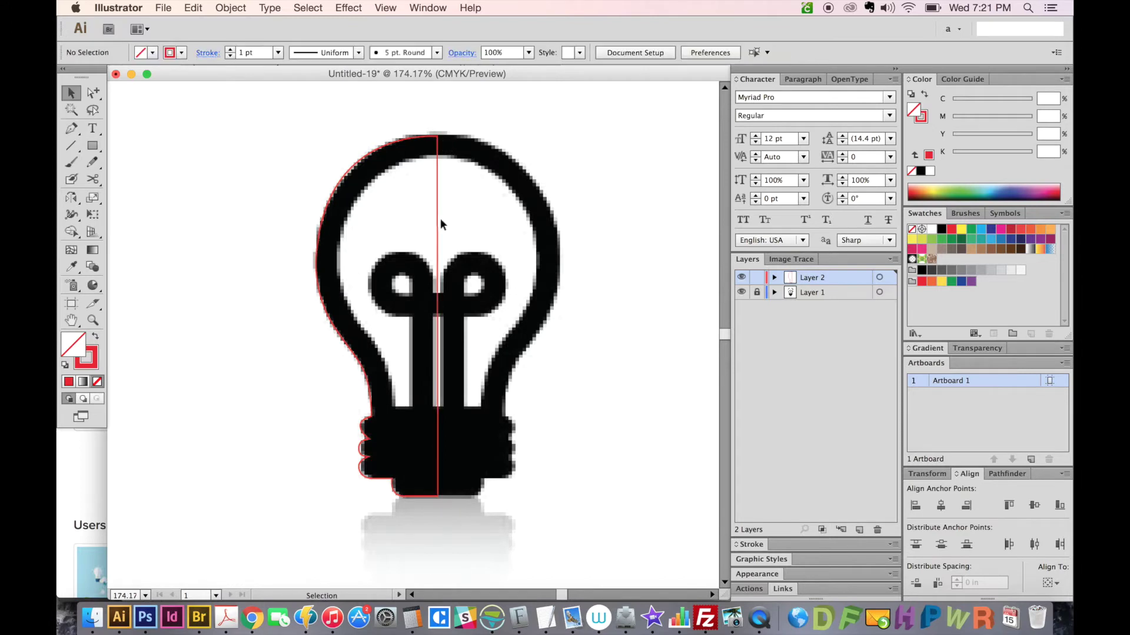
left_click(437, 221)
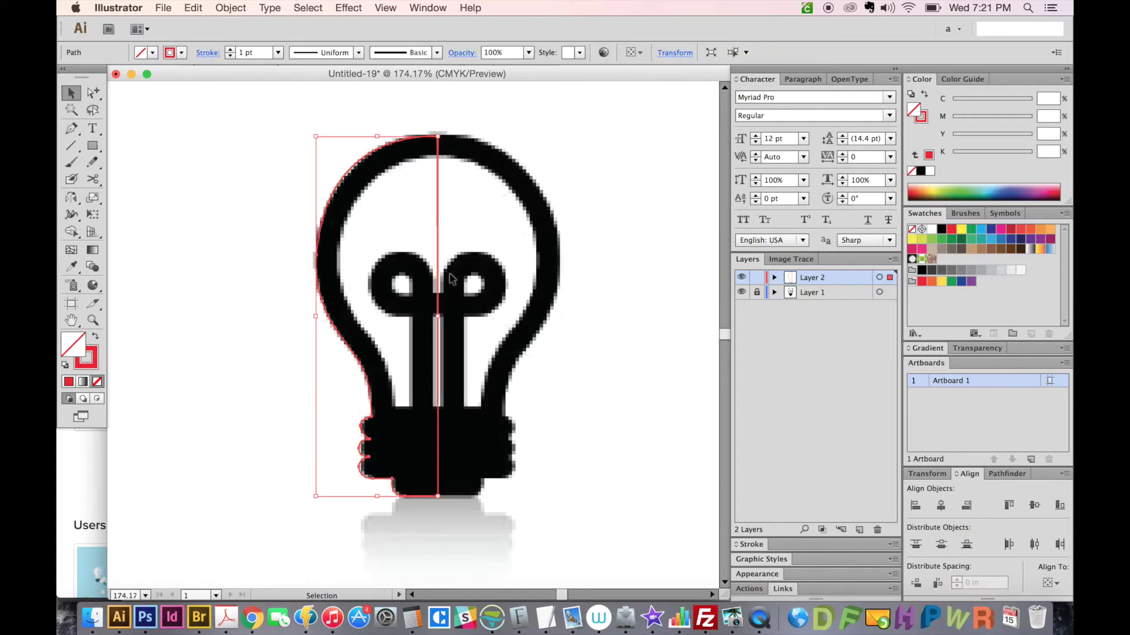
key("Return")
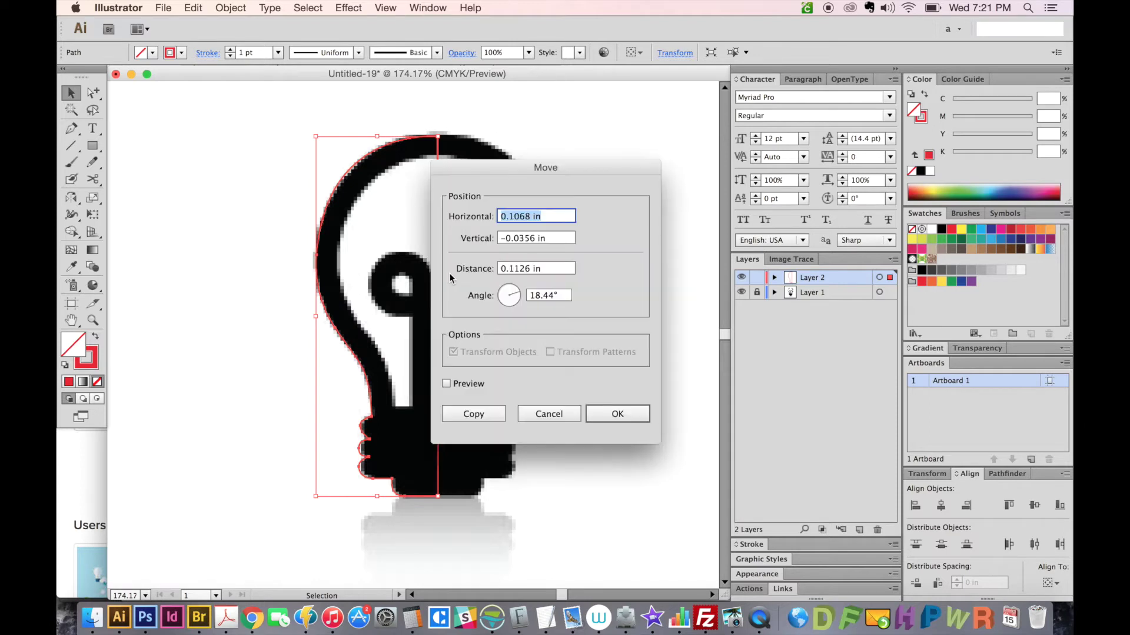
type("0.1")
key("Tab")
type("0")
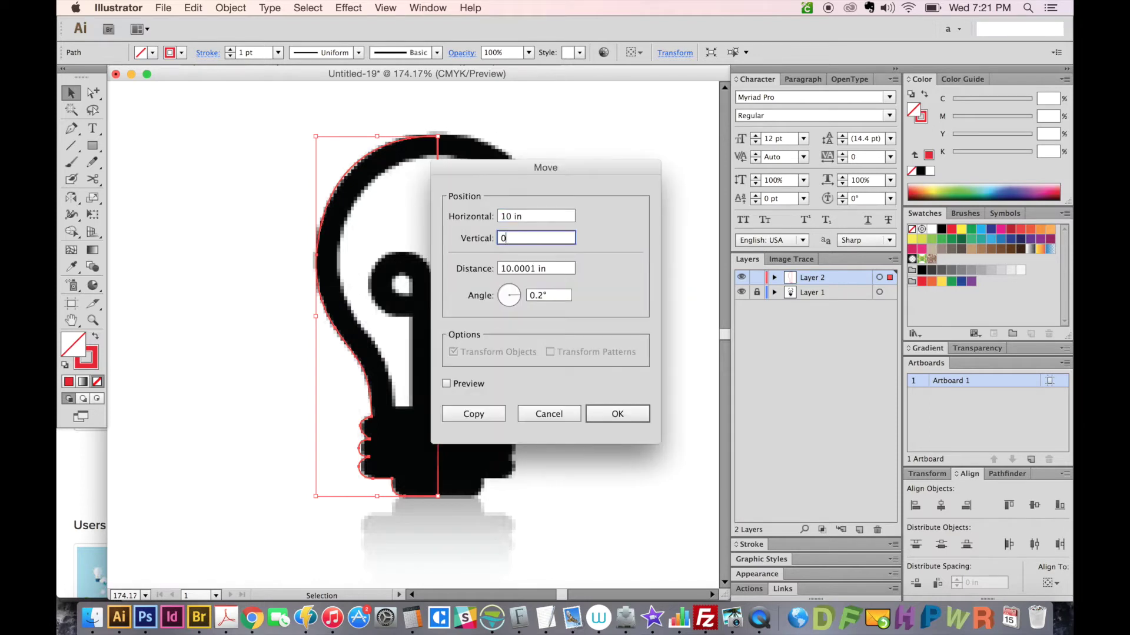
key("Return")
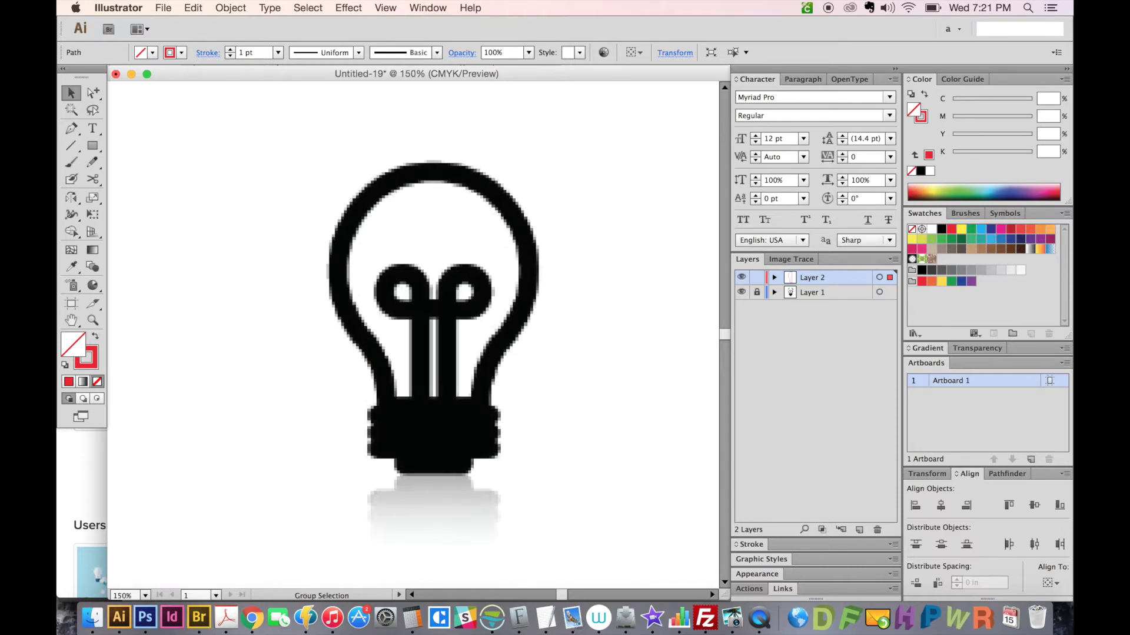
Zoom out to find the moved shape, then zoom back in on the bulb.
key("ctrl+minus")
key("ctrl+minus")
key("ctrl+minus")
left_click_drag(612, 292, 448, 321)
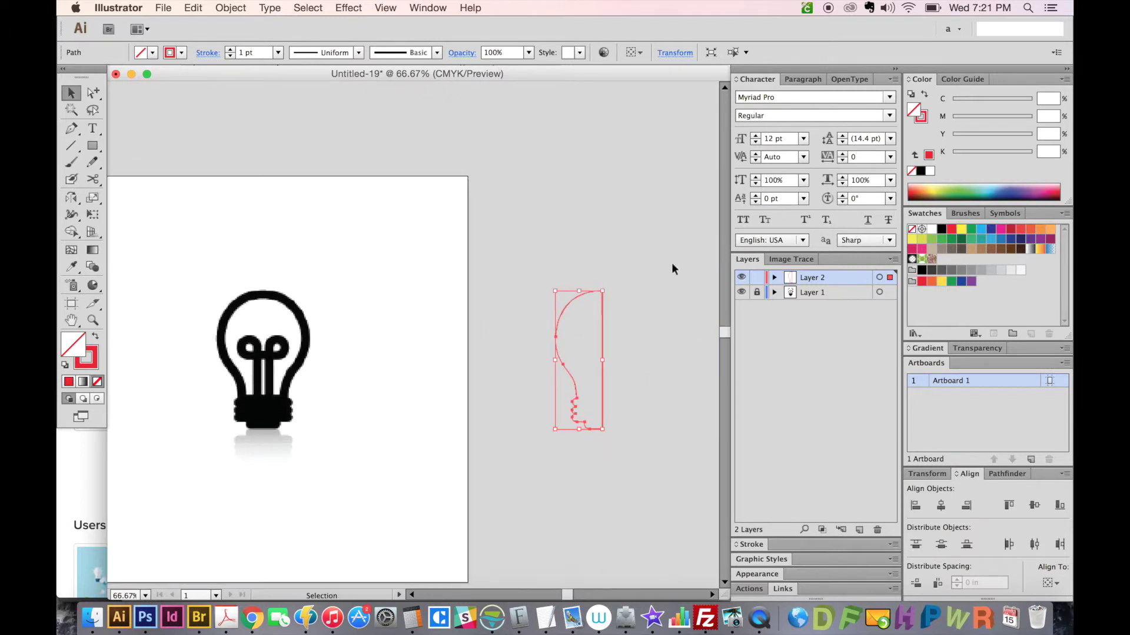
left_click_drag(414, 461, 460, 431)
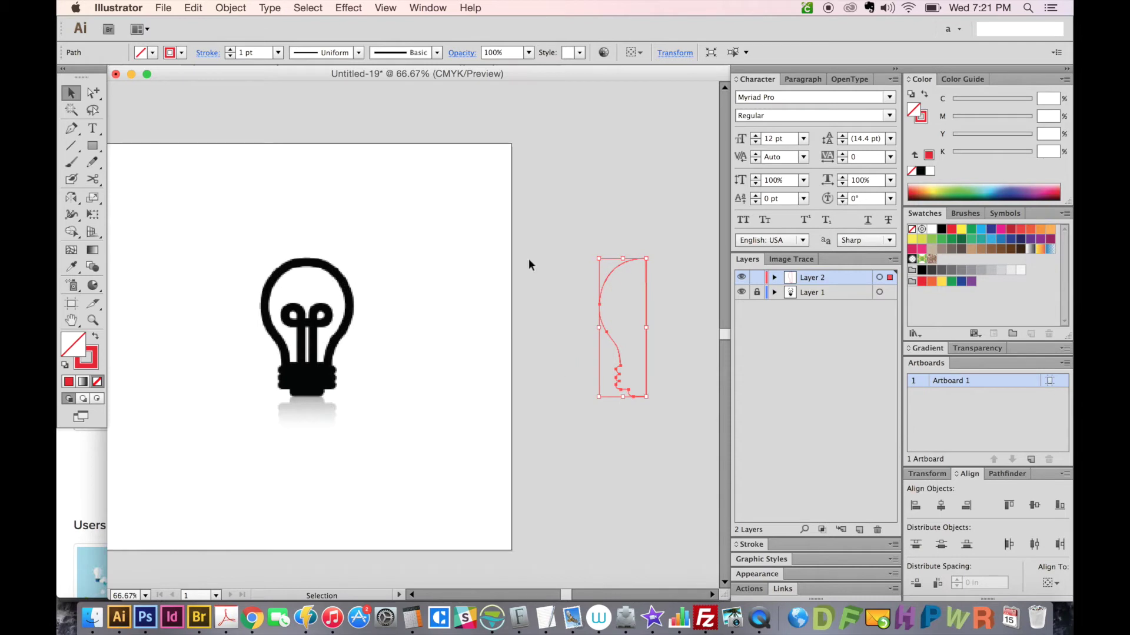
key("z")
left_click_drag(391, 239, 292, 433)
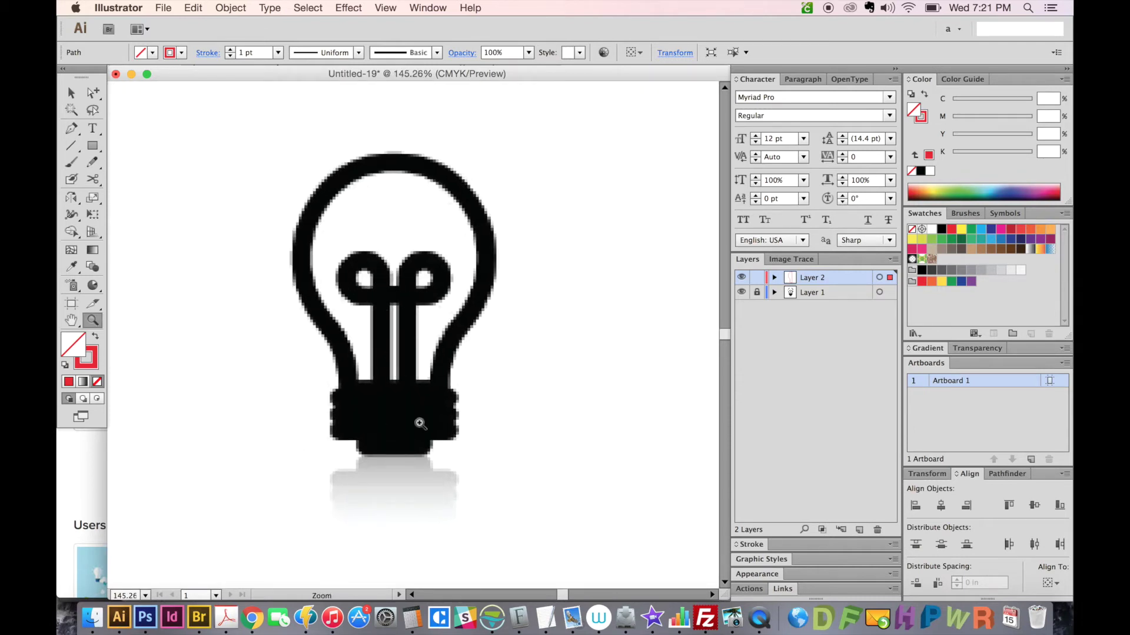
Trace the left filament's straight stem and curved loop as a red Pen path.
key("p")
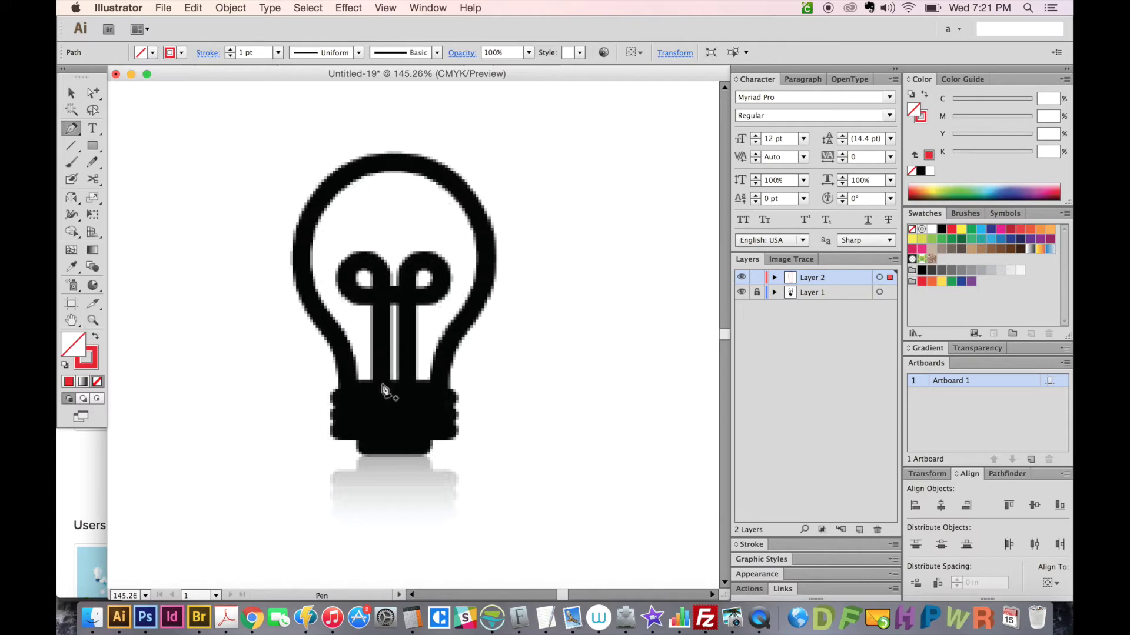
left_click(380, 382)
left_click(379, 275)
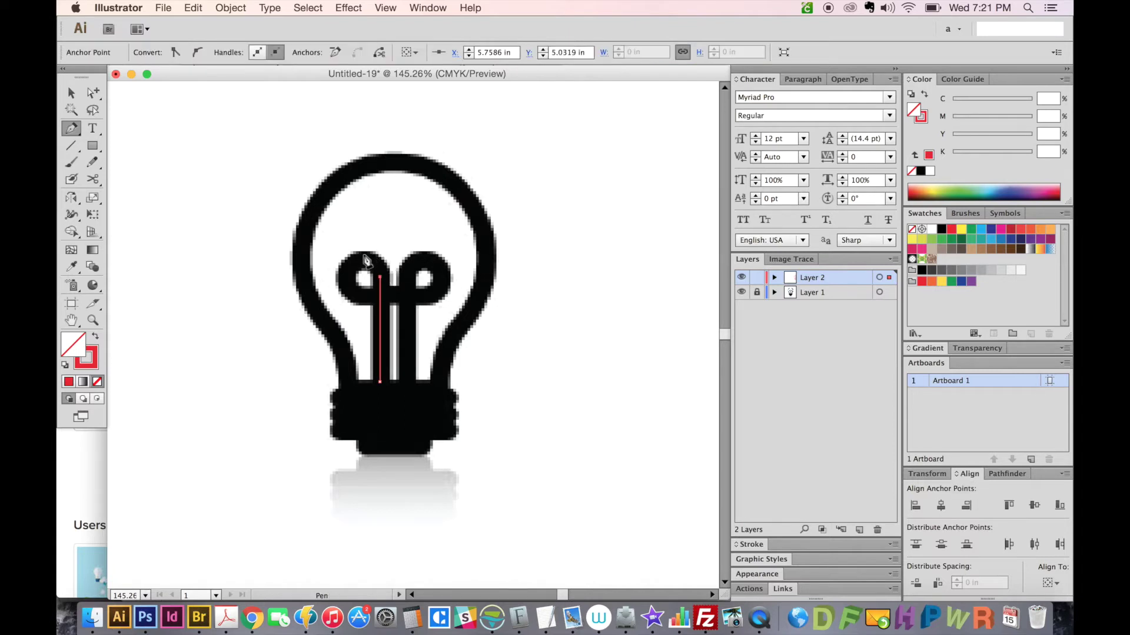
left_click_drag(363, 261, 353, 267)
left_click_drag(352, 266, 347, 289)
left_click_drag(365, 296, 382, 297)
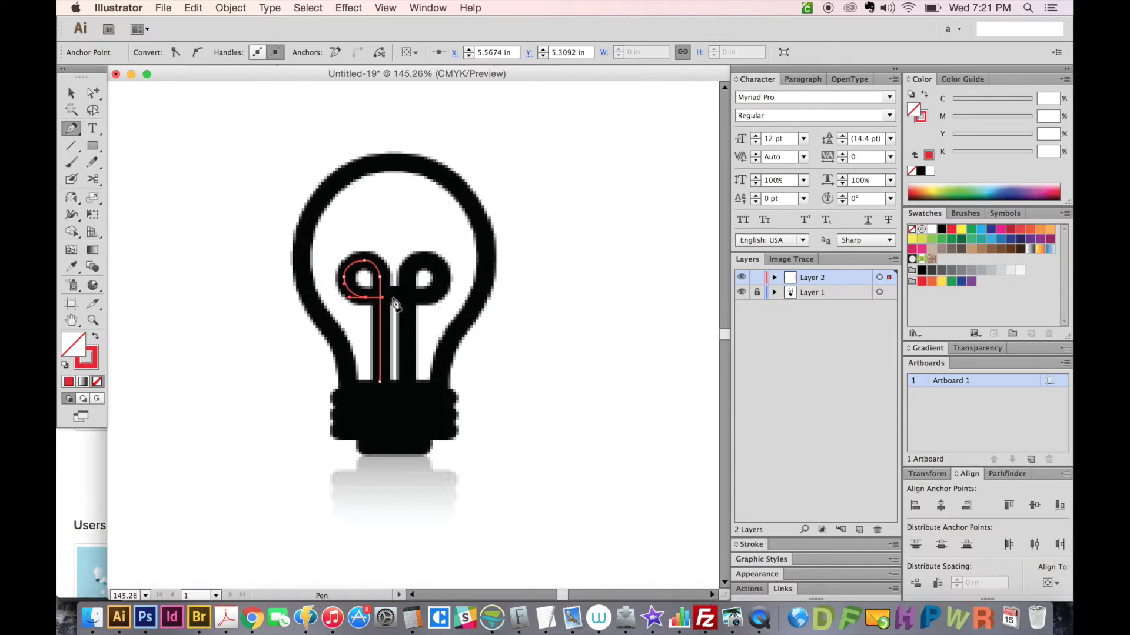
left_click(393, 296)
left_click(95, 163)
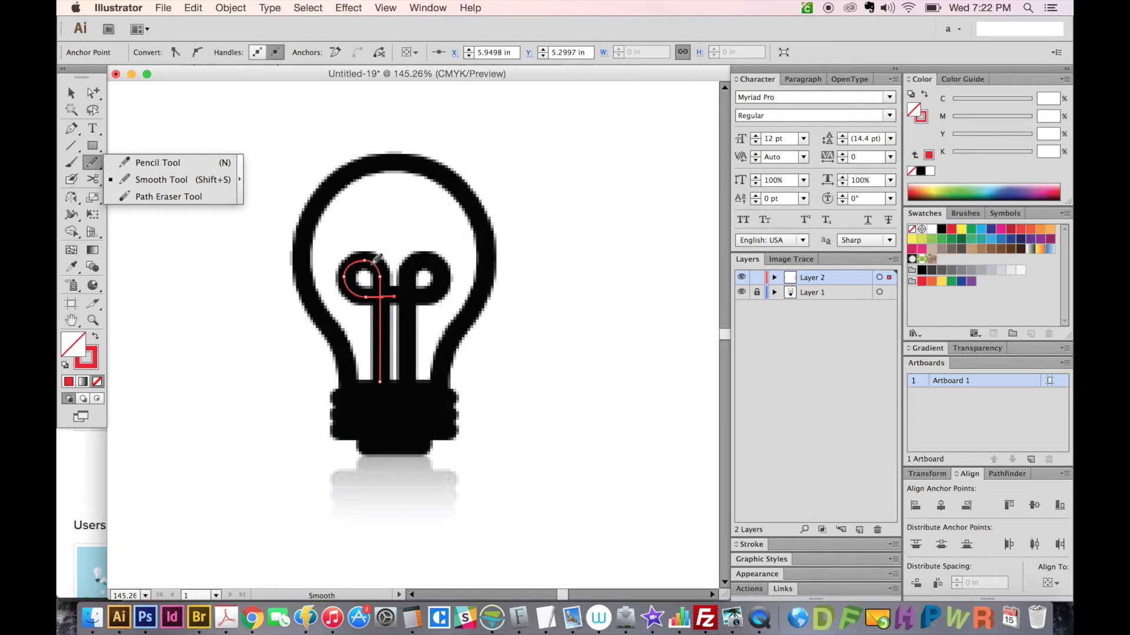
Smooth the curve of the left filament loop.
left_click(194, 8)
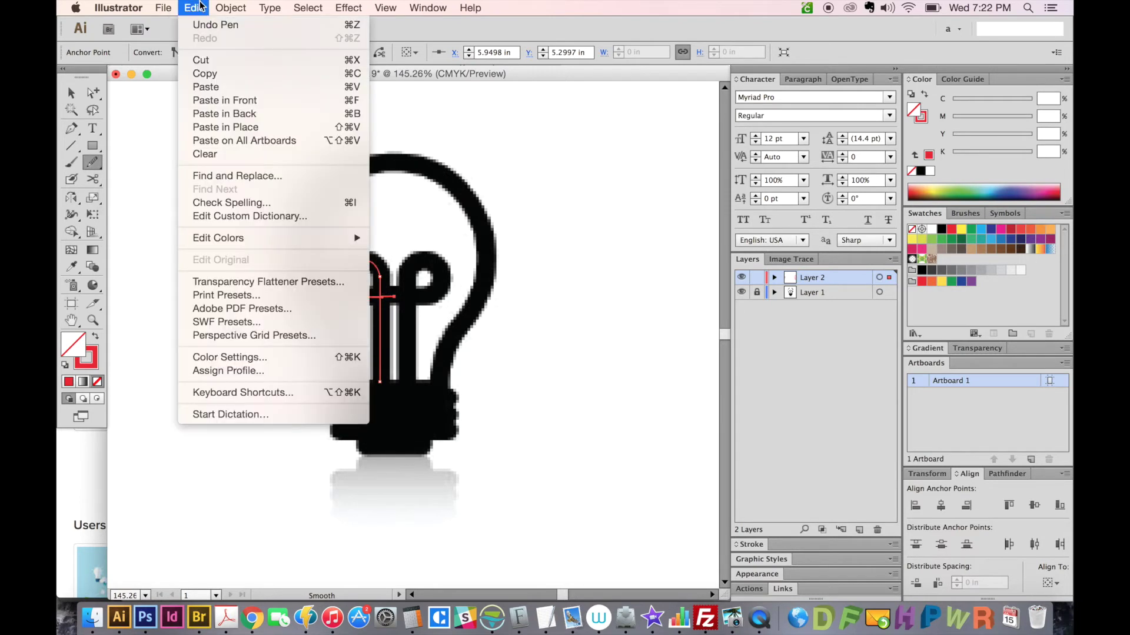
left_click(253, 394)
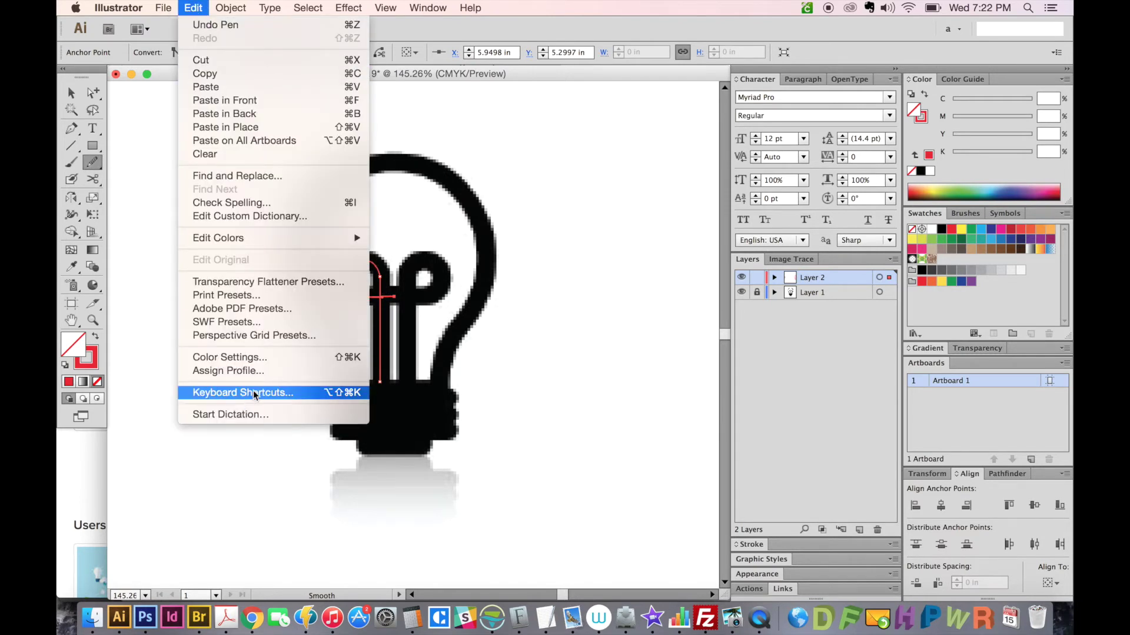
left_click(93, 163)
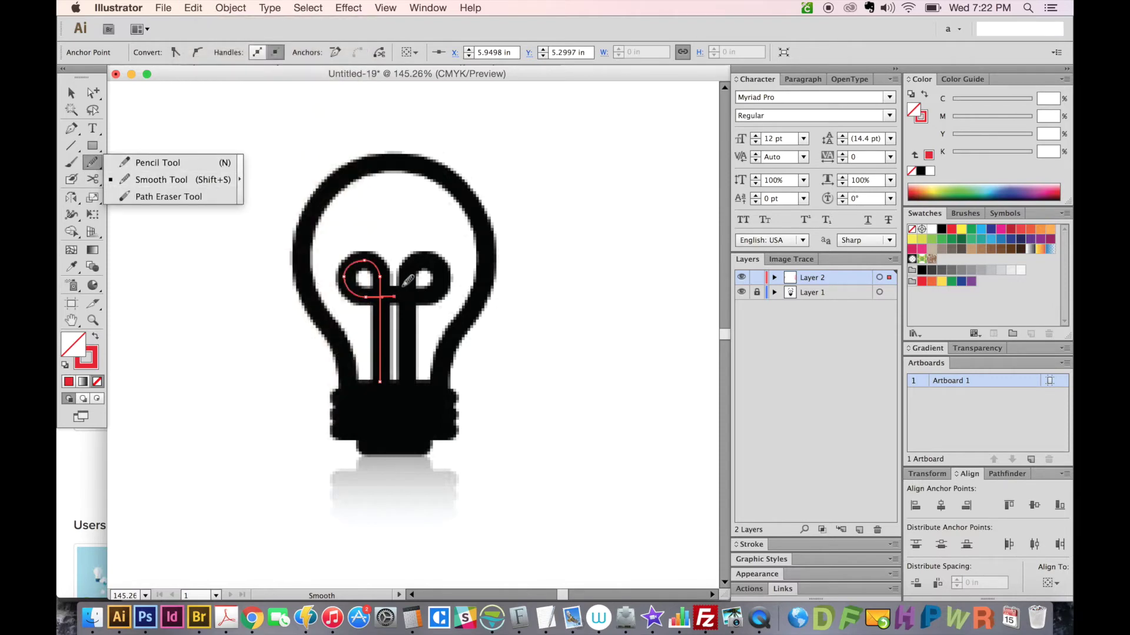
left_click_drag(384, 262, 346, 279)
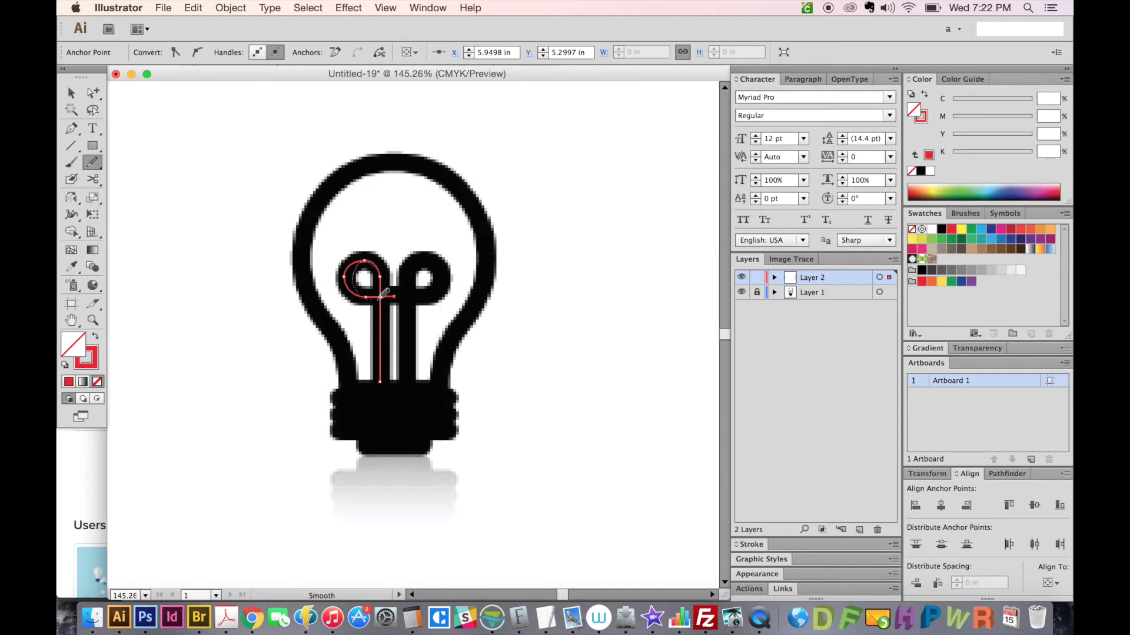
left_click_drag(380, 259, 350, 277)
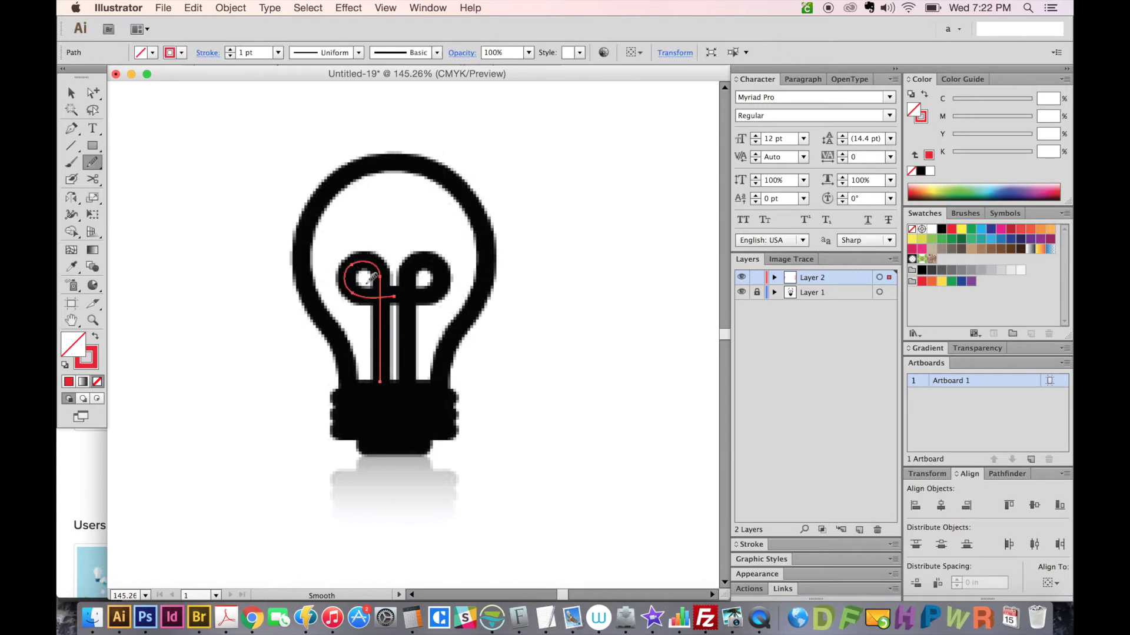
Set the filament path's red stroke weight to 15 pt.
key("ctrl")
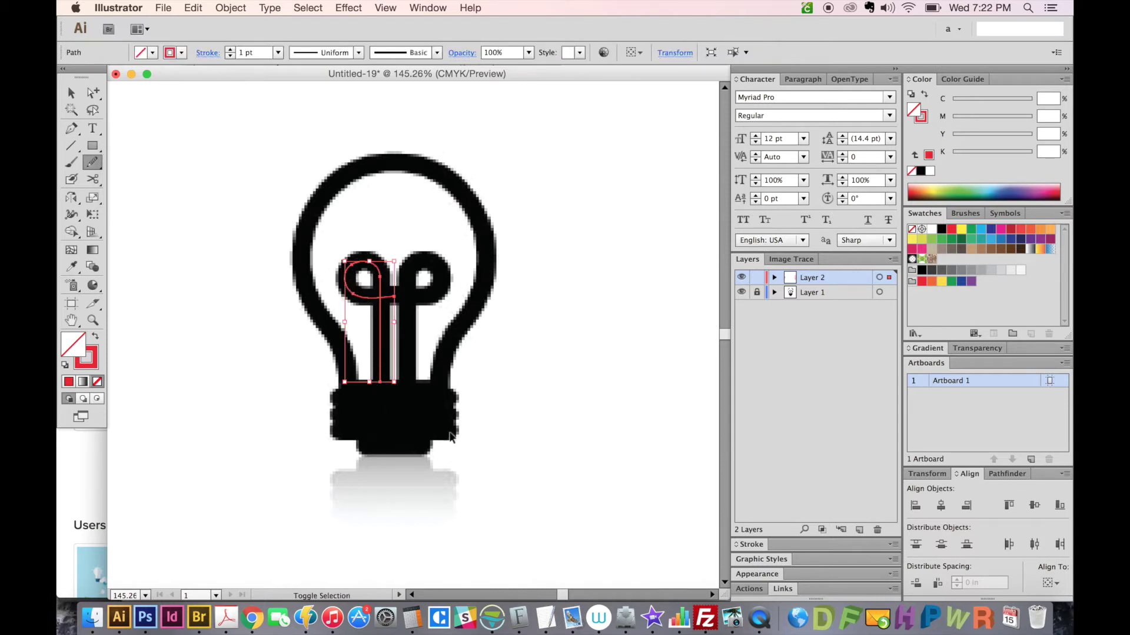
key("v")
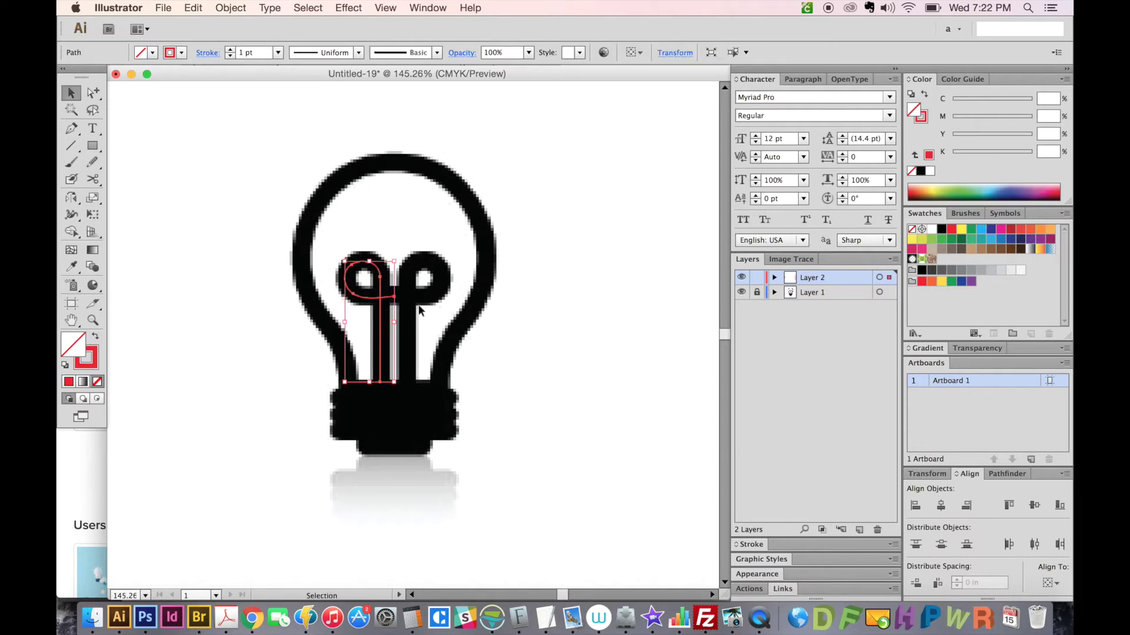
left_click(229, 49)
left_click(230, 50)
left_click(229, 49)
double_click(228, 49)
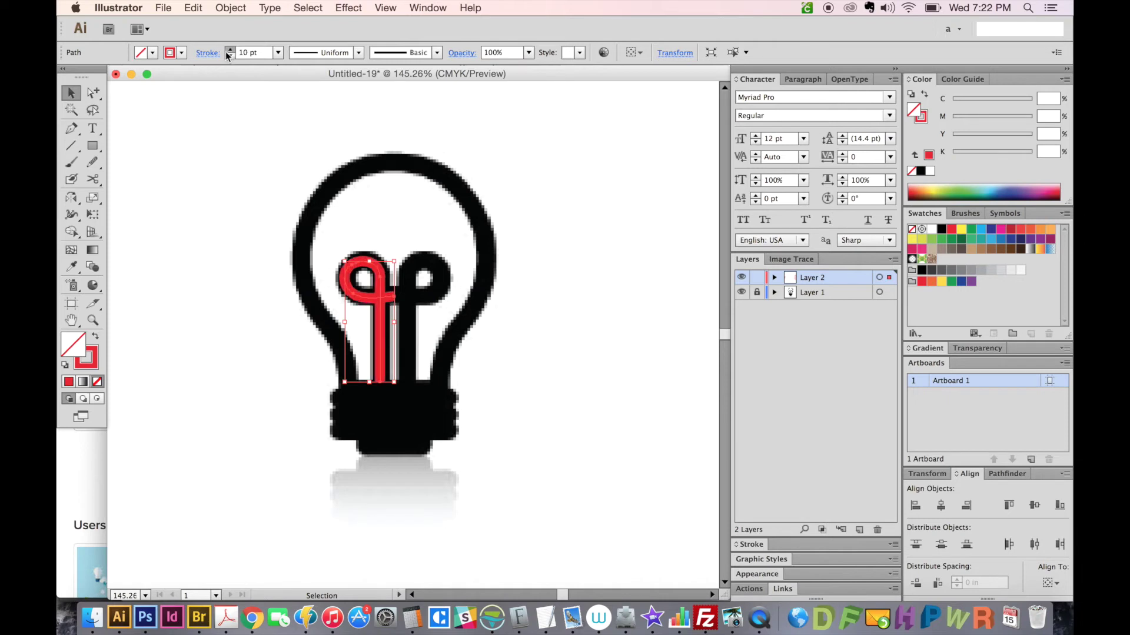
double_click(228, 50)
left_click(228, 50)
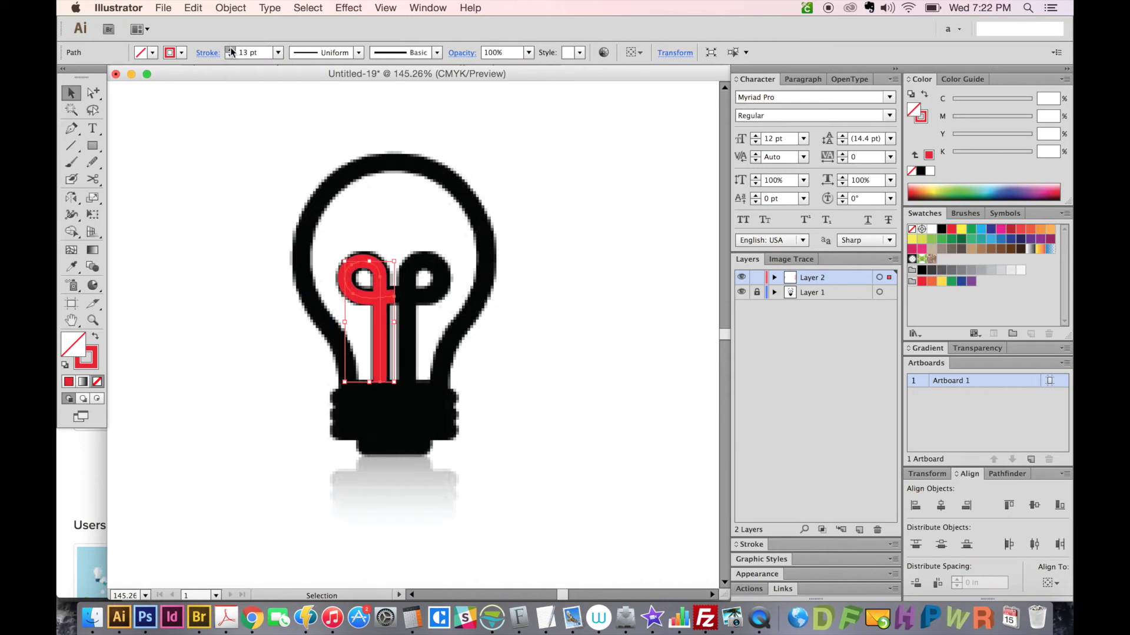
left_click(230, 50)
left_click(393, 318)
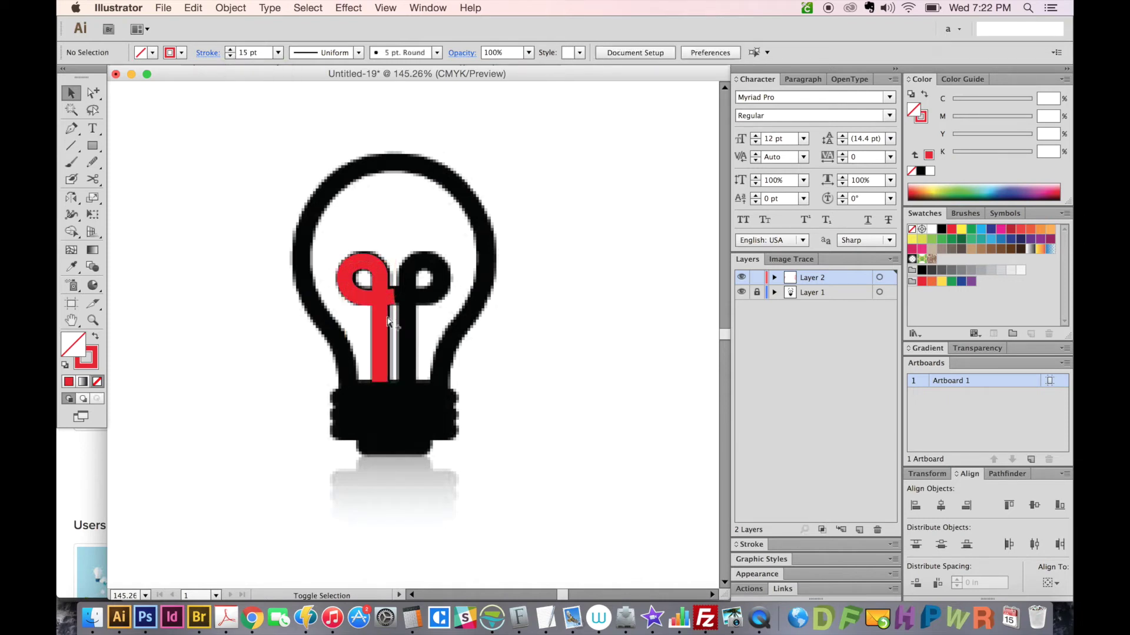
left_click(381, 327)
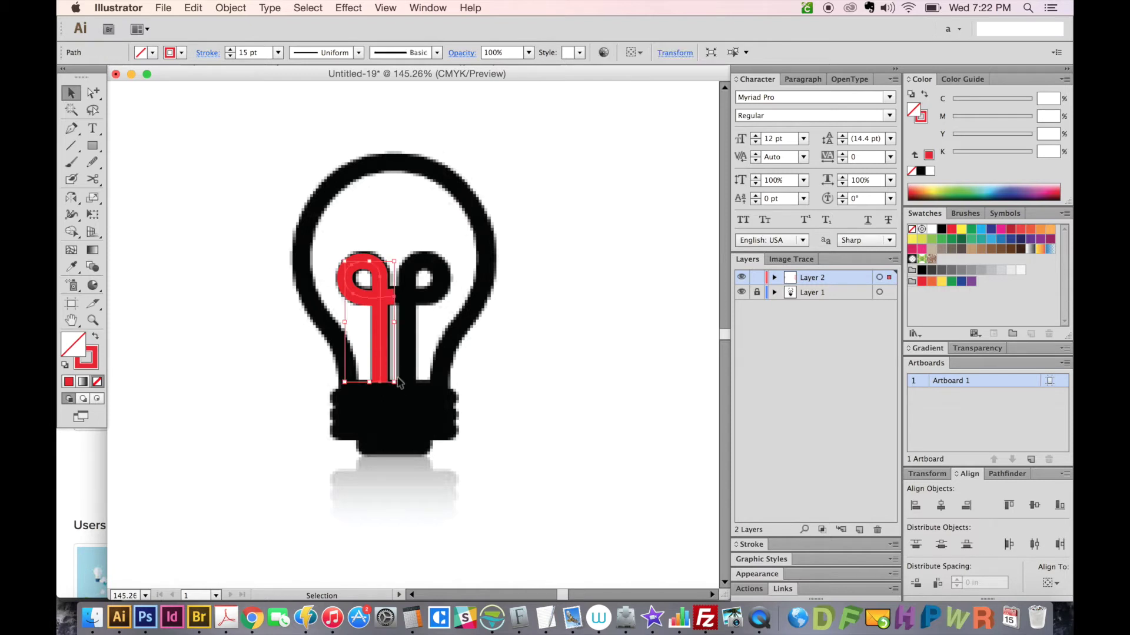
Move the filament 10 inches right and zoom in on the red tracings.
key("Return")
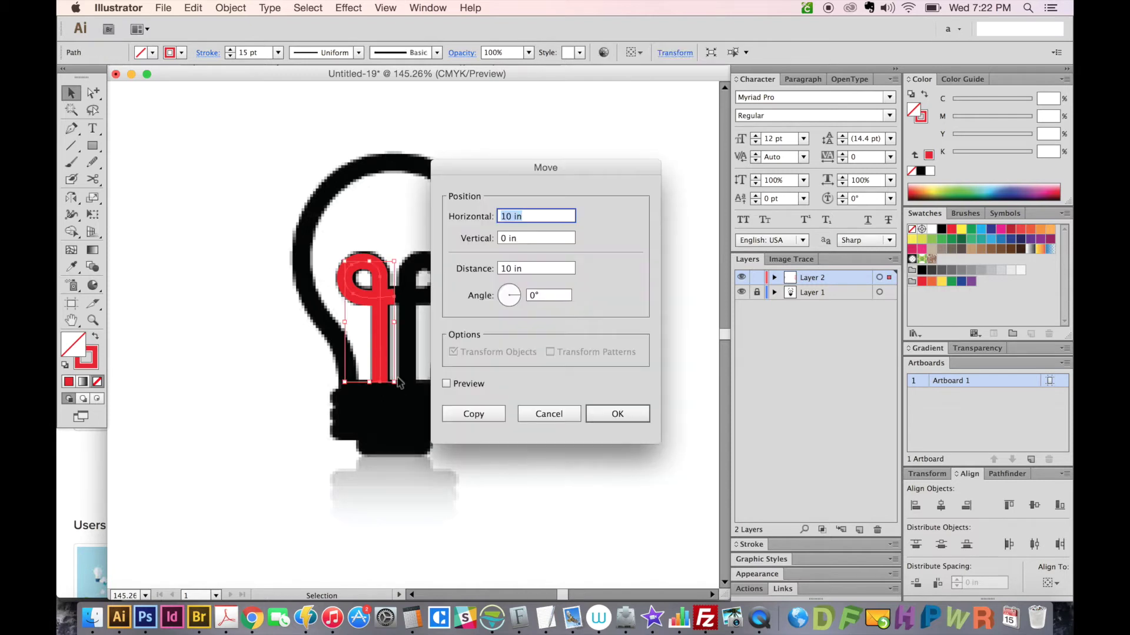
key("Return")
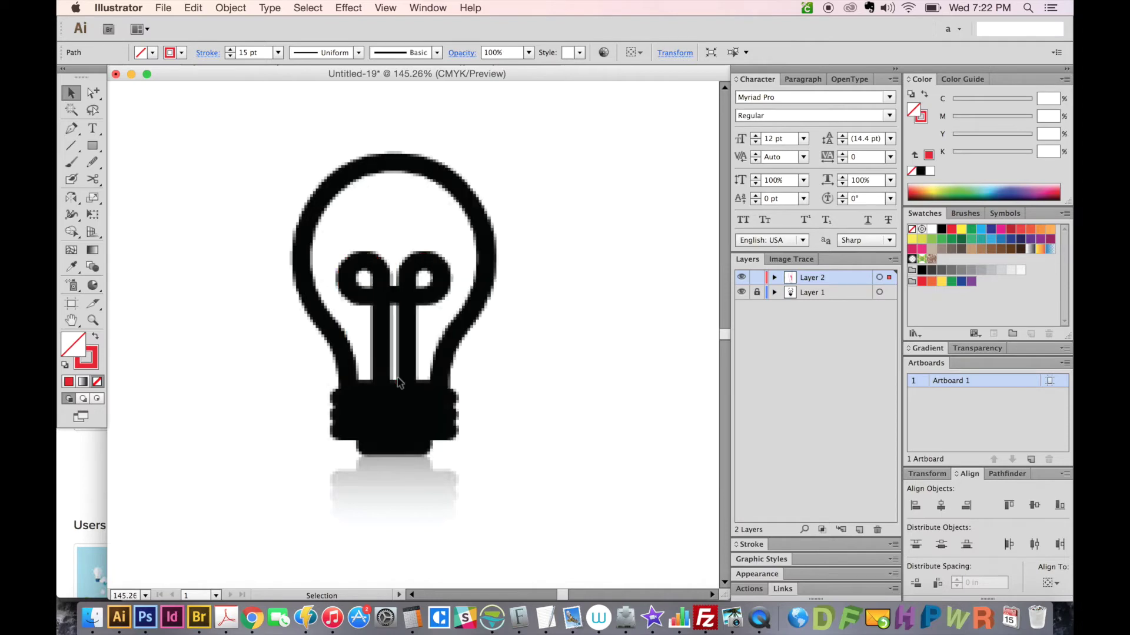
key("ctrl+minus")
key("ctrl+minus")
key("ctrl+minus")
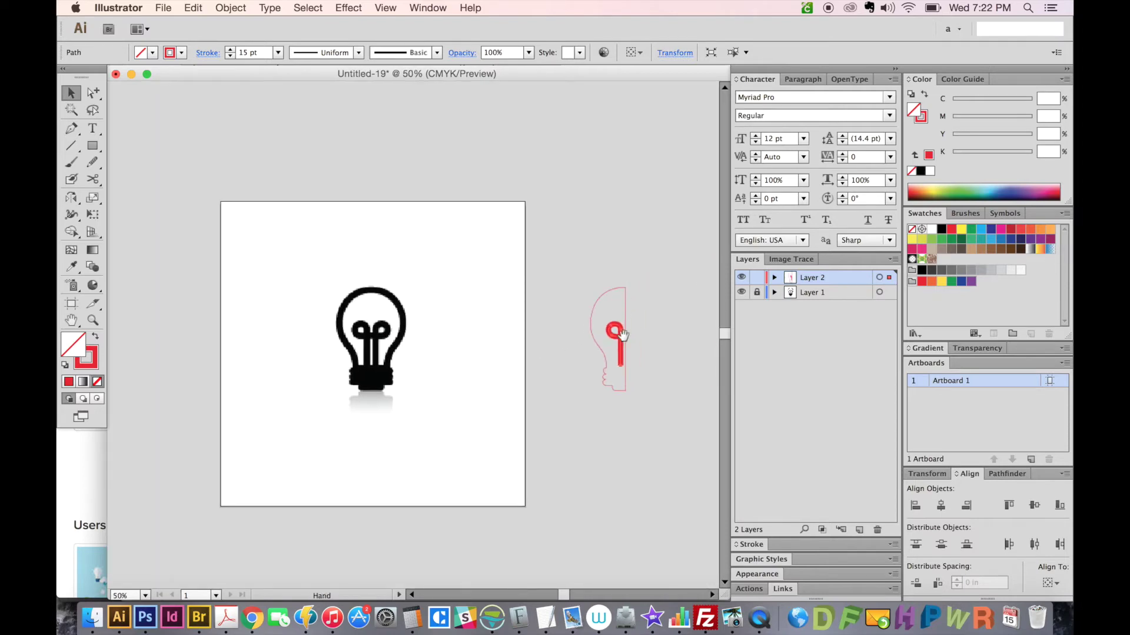
left_click_drag(623, 334, 617, 319)
left_click_drag(598, 361, 633, 304)
key("z")
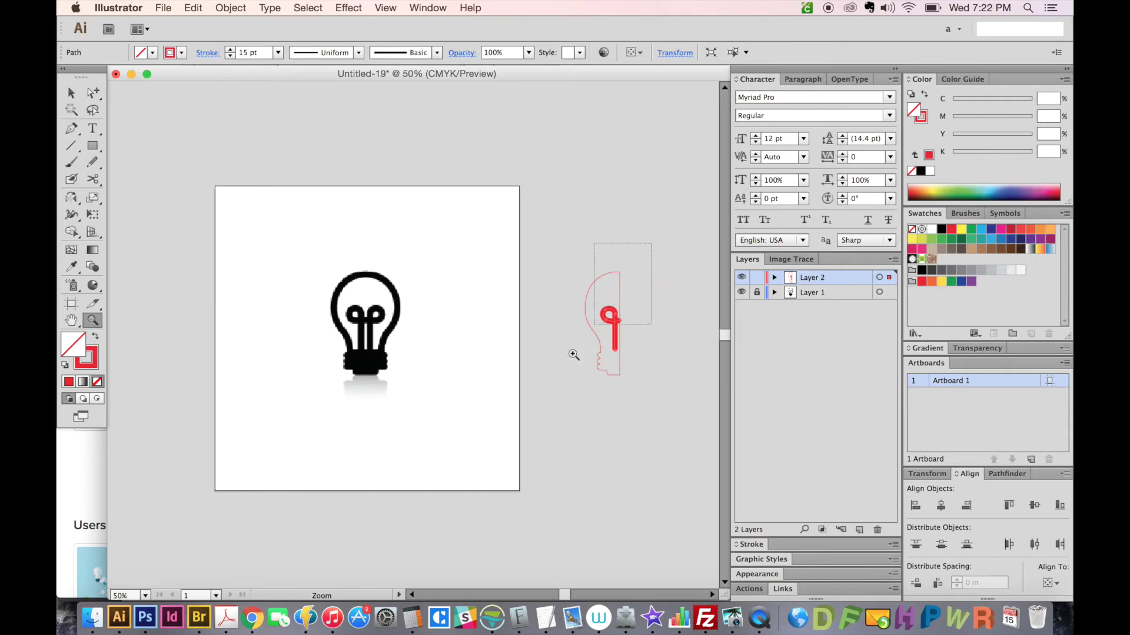
left_click_drag(575, 353, 638, 298)
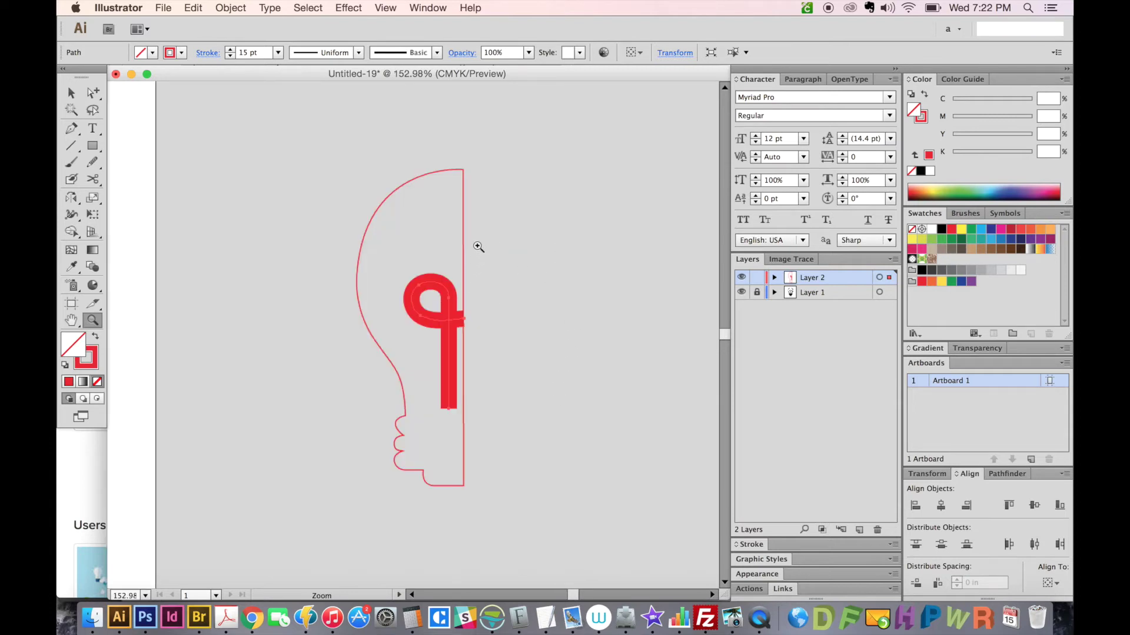
Give the half-bulb outline the filament's 15 pt red stroke using the Eyedropper.
key("v")
left_click(464, 230)
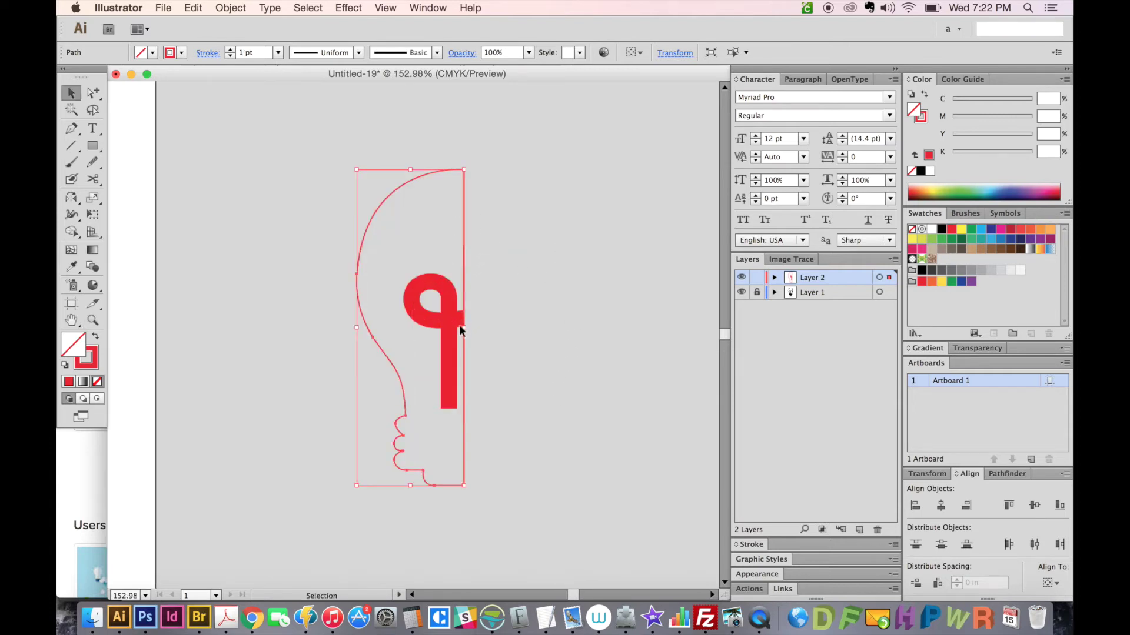
key("i")
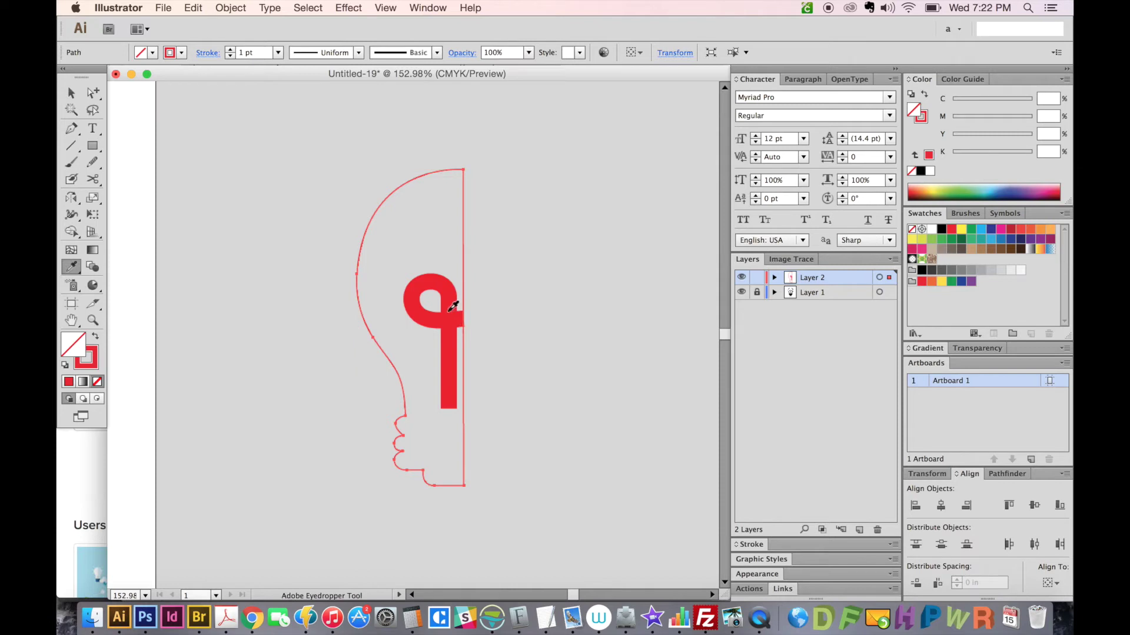
left_click(450, 309)
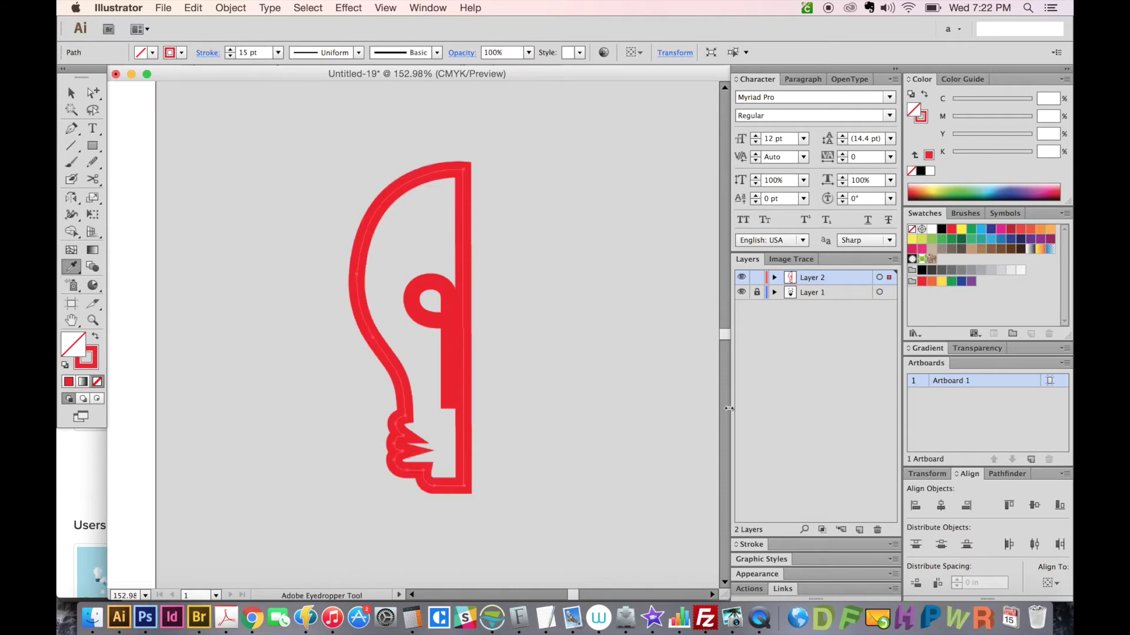
Align the outline's stroke to the inside, then pan back to the black bulb image.
left_click(759, 545)
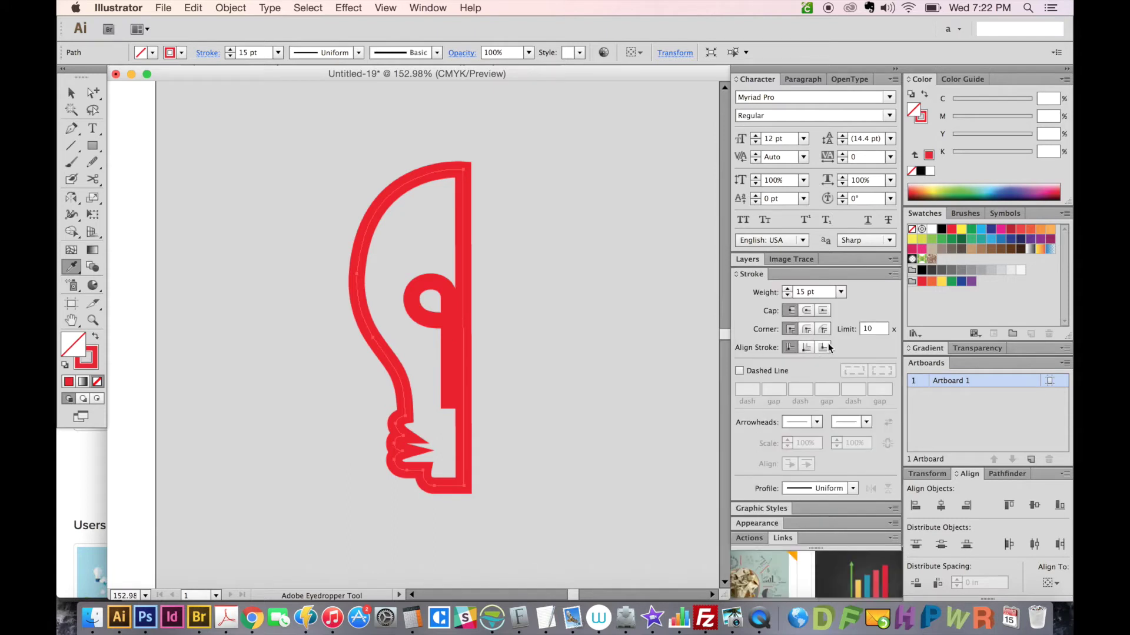
left_click(805, 348)
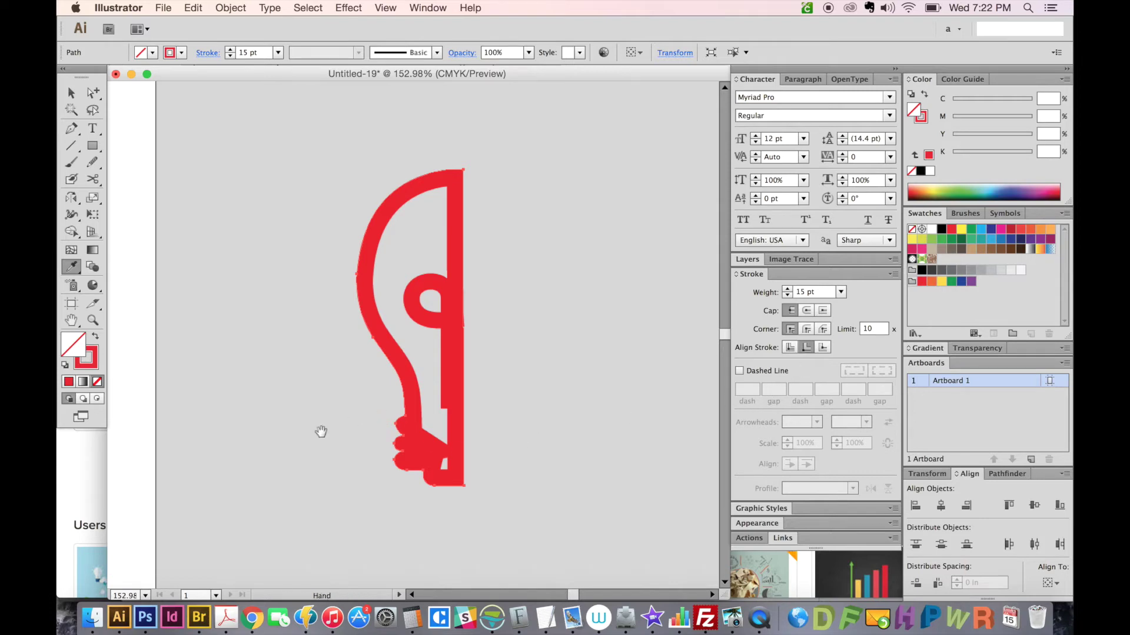
left_click_drag(321, 431, 606, 431)
left_click_drag(278, 429, 595, 436)
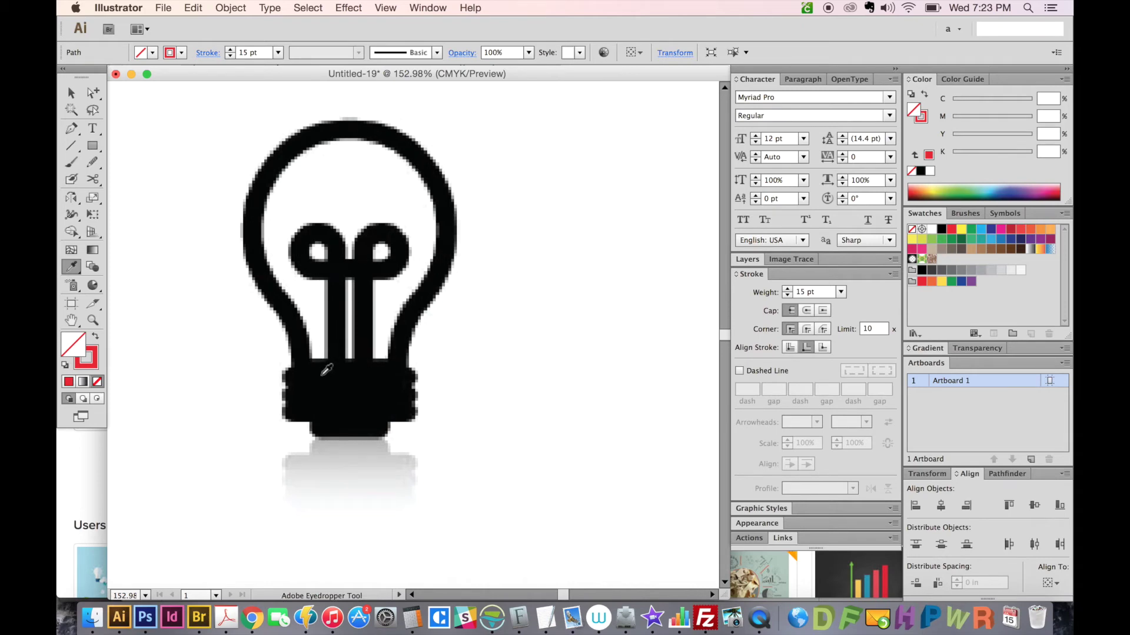
Trace a closed red path around the left half of the bulb's glass.
key("super+shift+a")
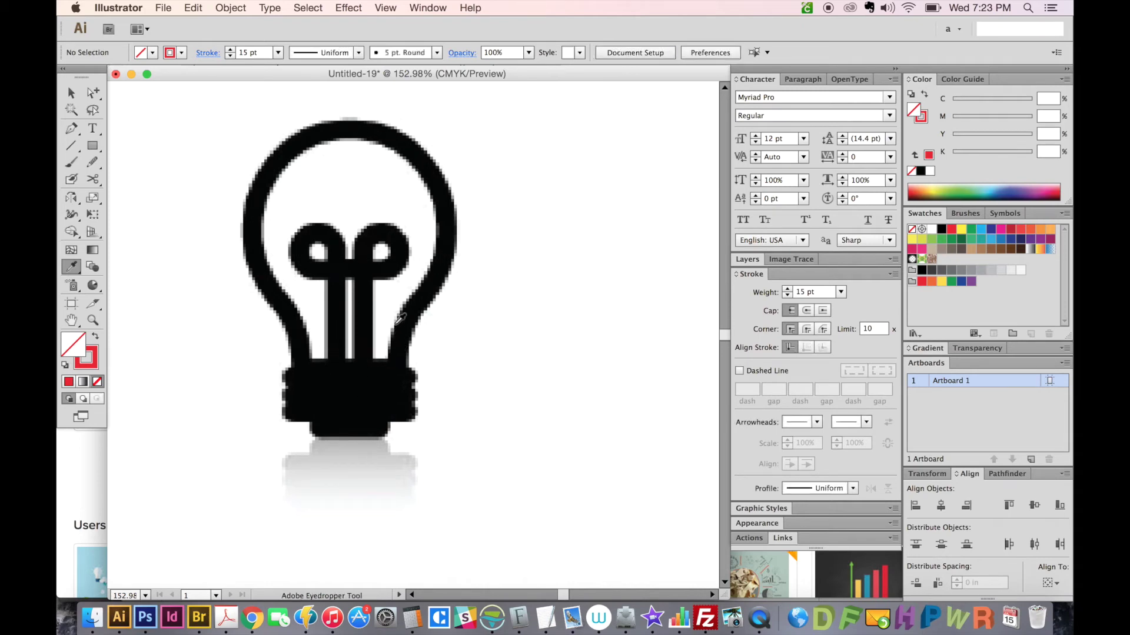
key("p")
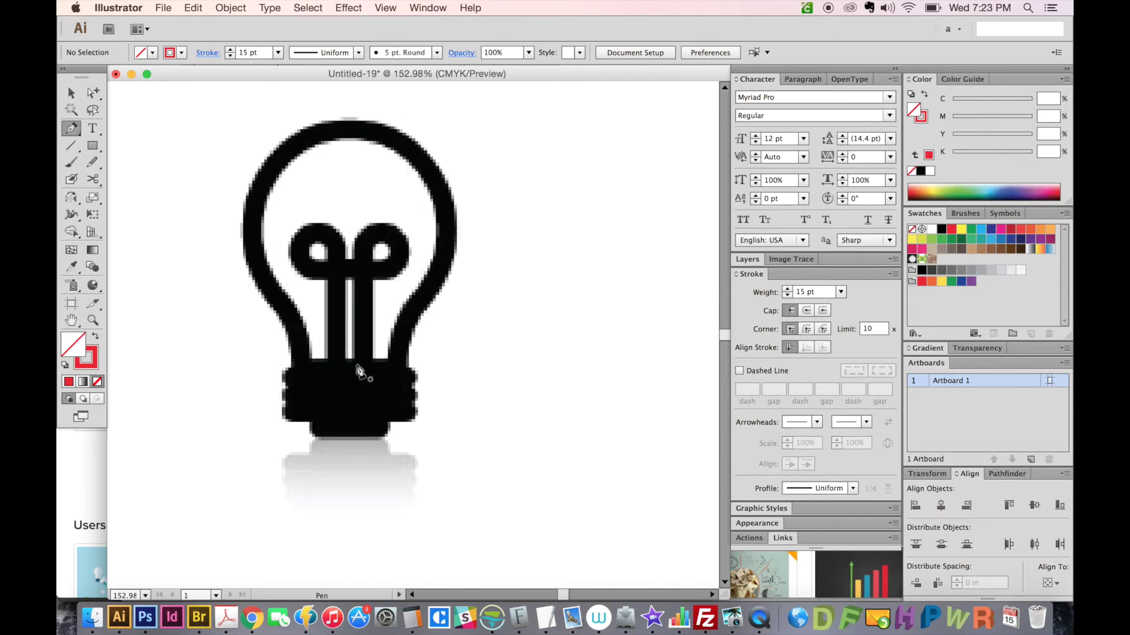
left_click(350, 360)
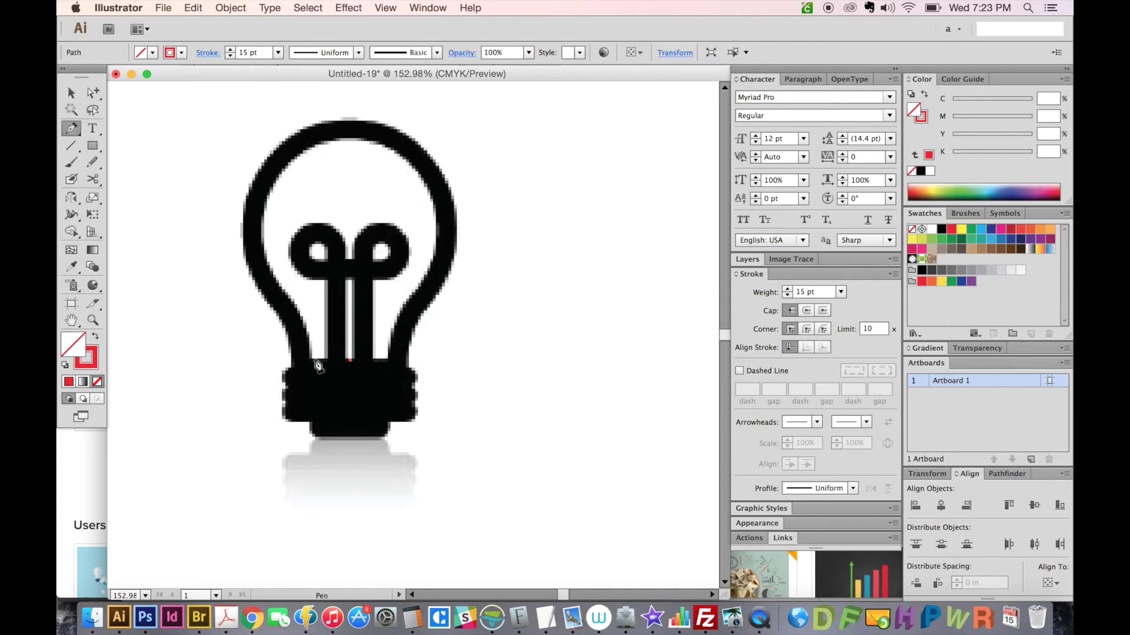
left_click(311, 361)
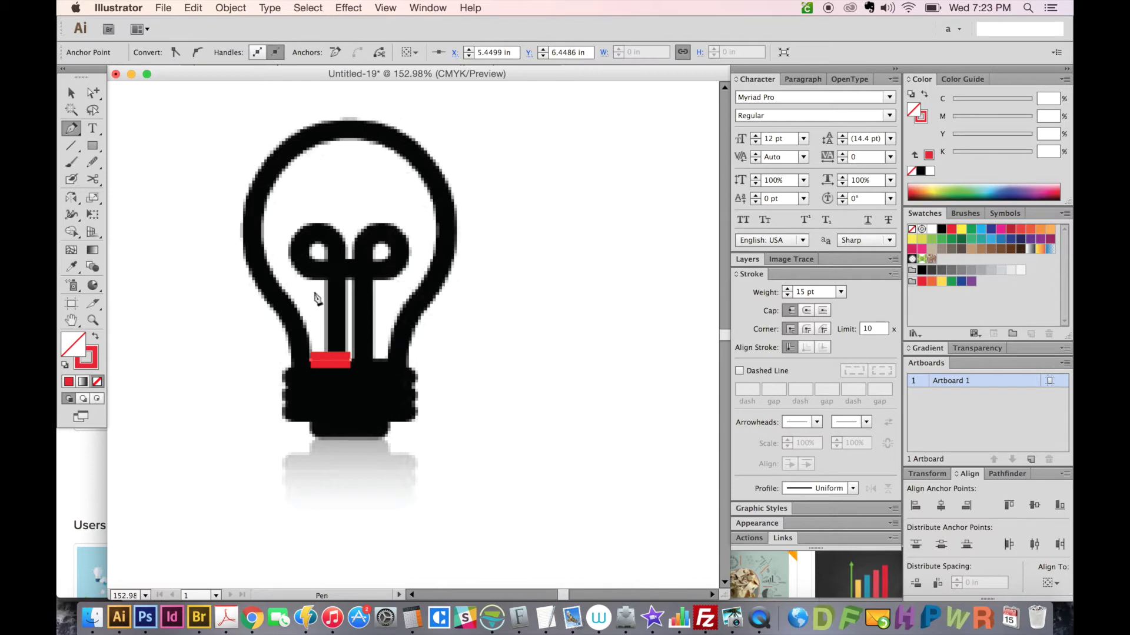
left_click_drag(291, 301, 266, 281)
left_click_drag(268, 280, 268, 276)
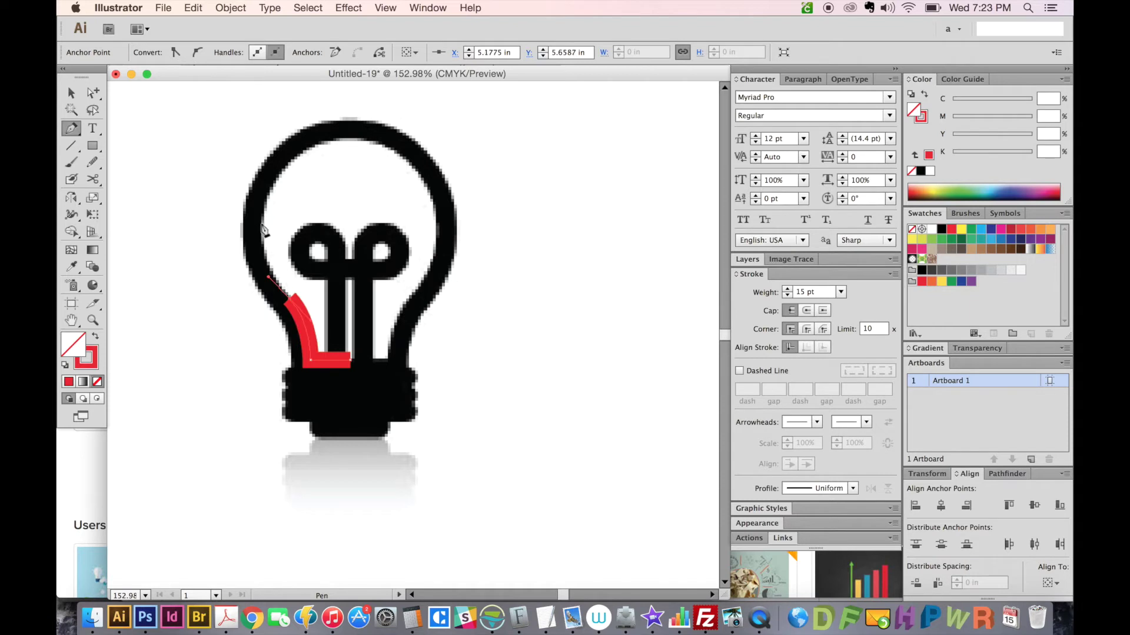
left_click_drag(260, 222, 261, 202)
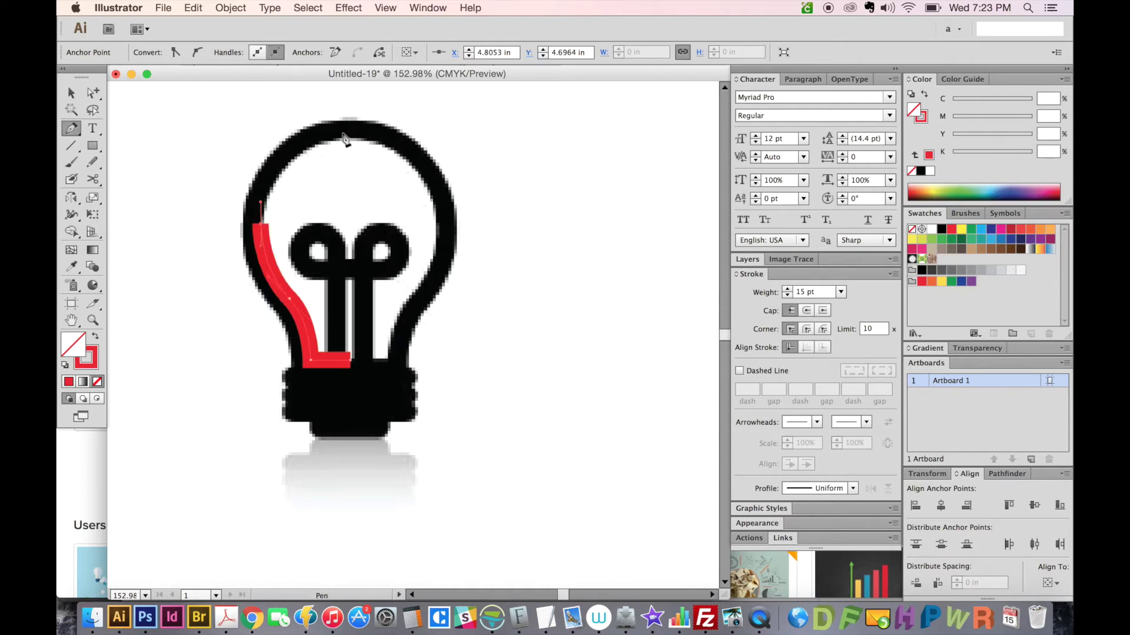
left_click_drag(353, 139, 419, 143)
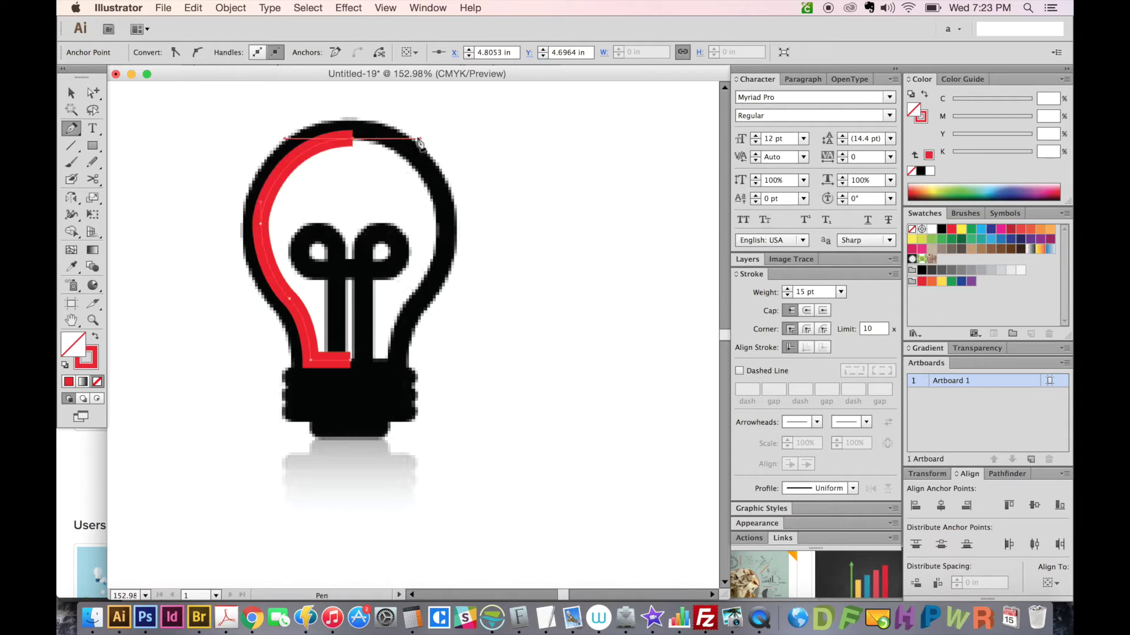
left_click(353, 141)
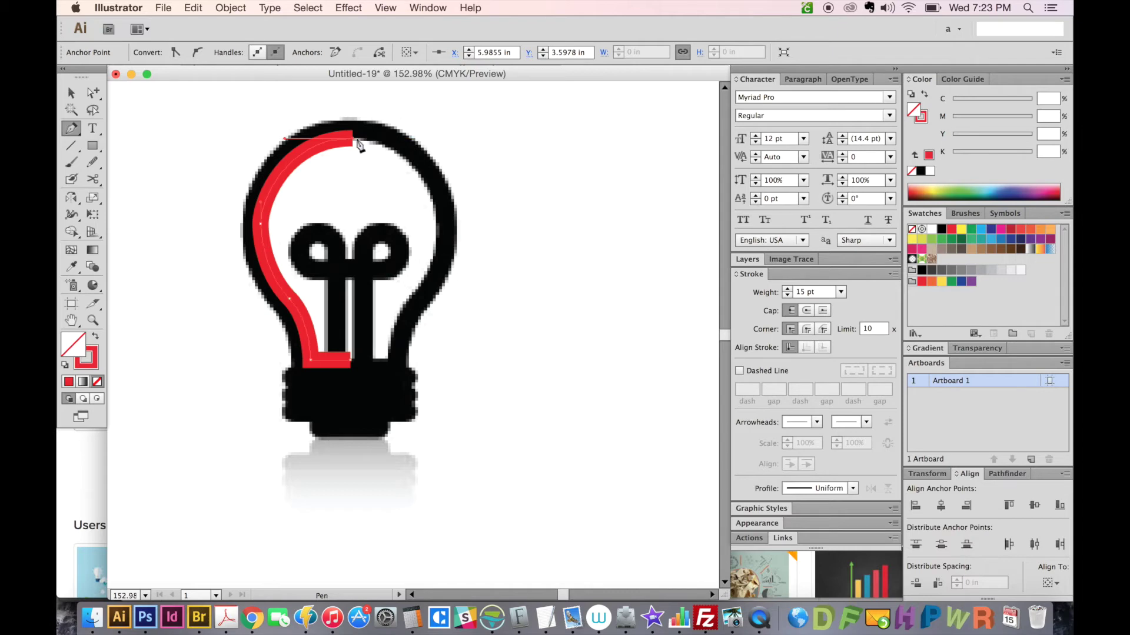
left_click(351, 362)
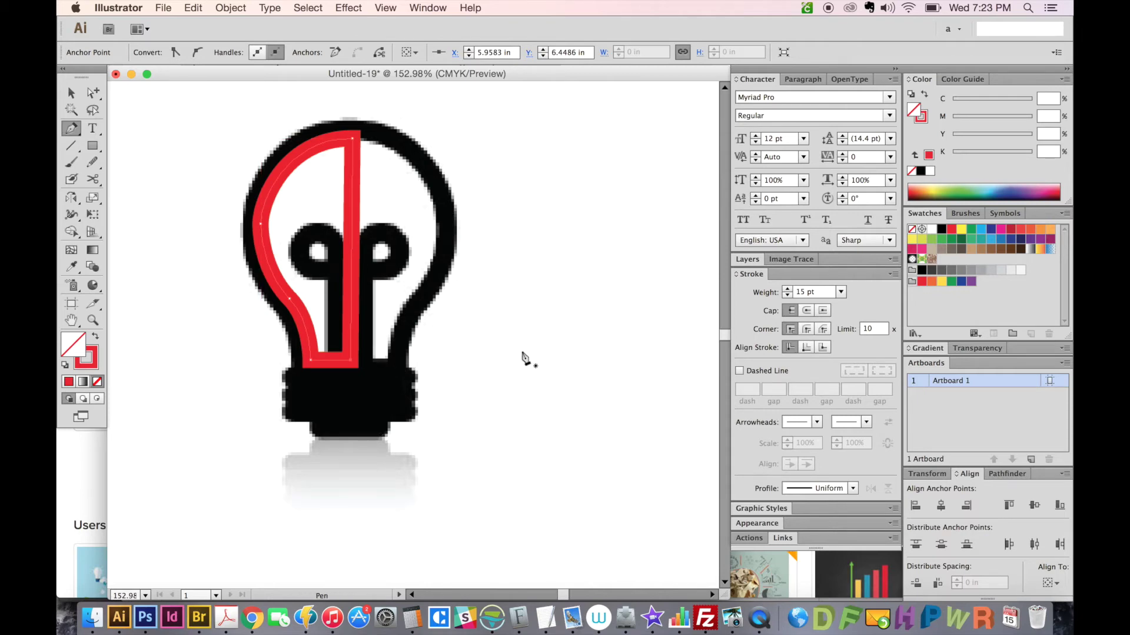
Move the half-glass path horizontally beside the other tracing, vertical offset 0.
key("super")
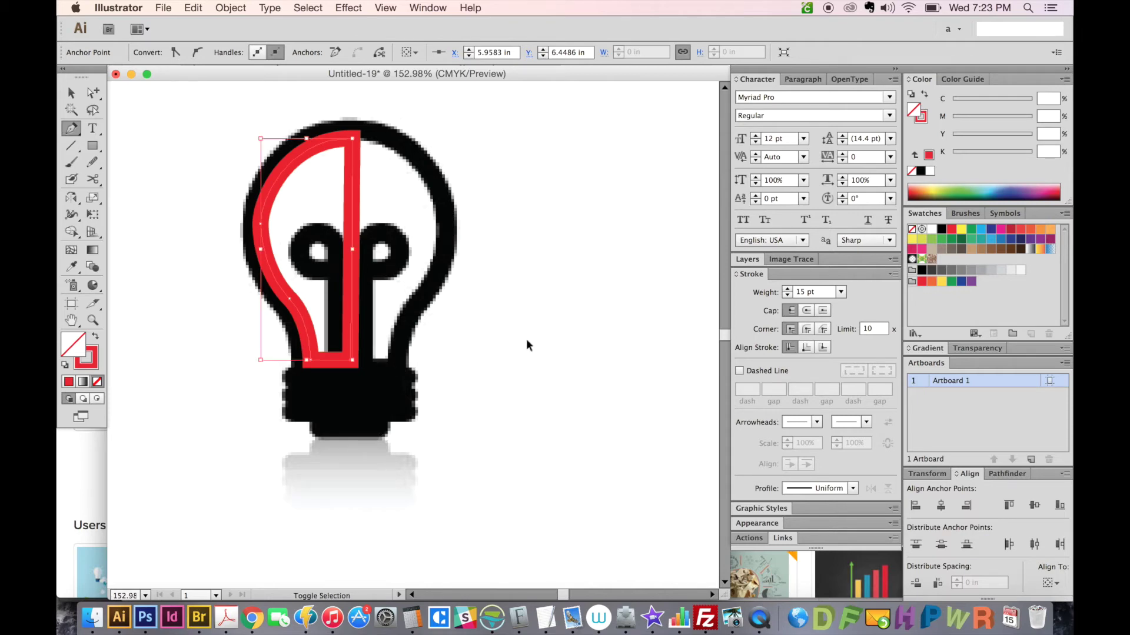
left_click(526, 339, "super")
key("v")
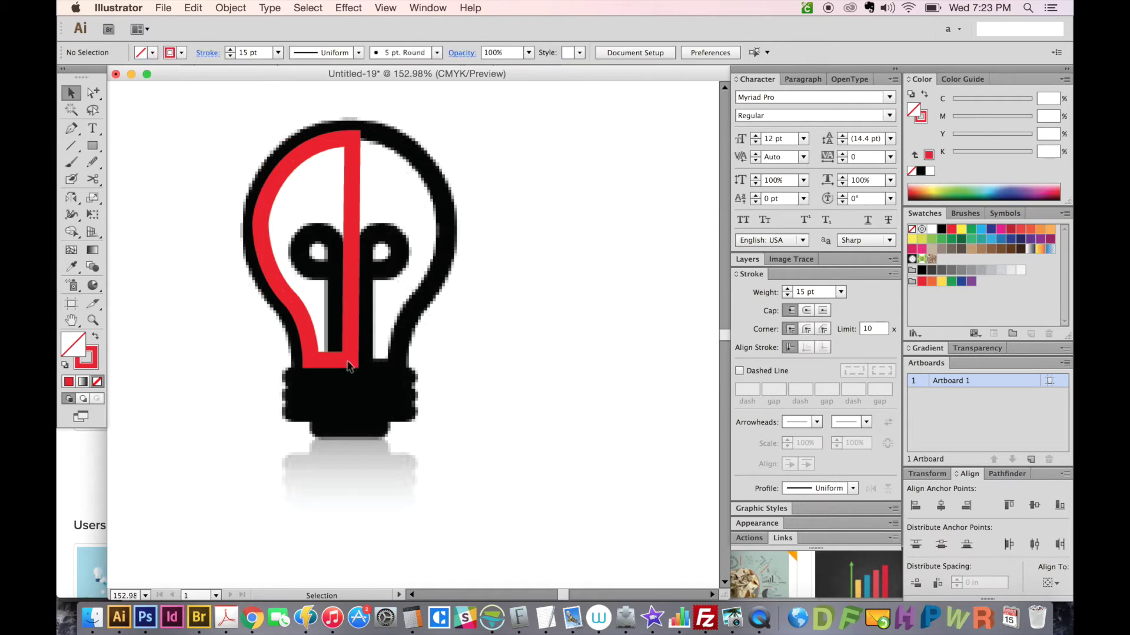
left_click(349, 366)
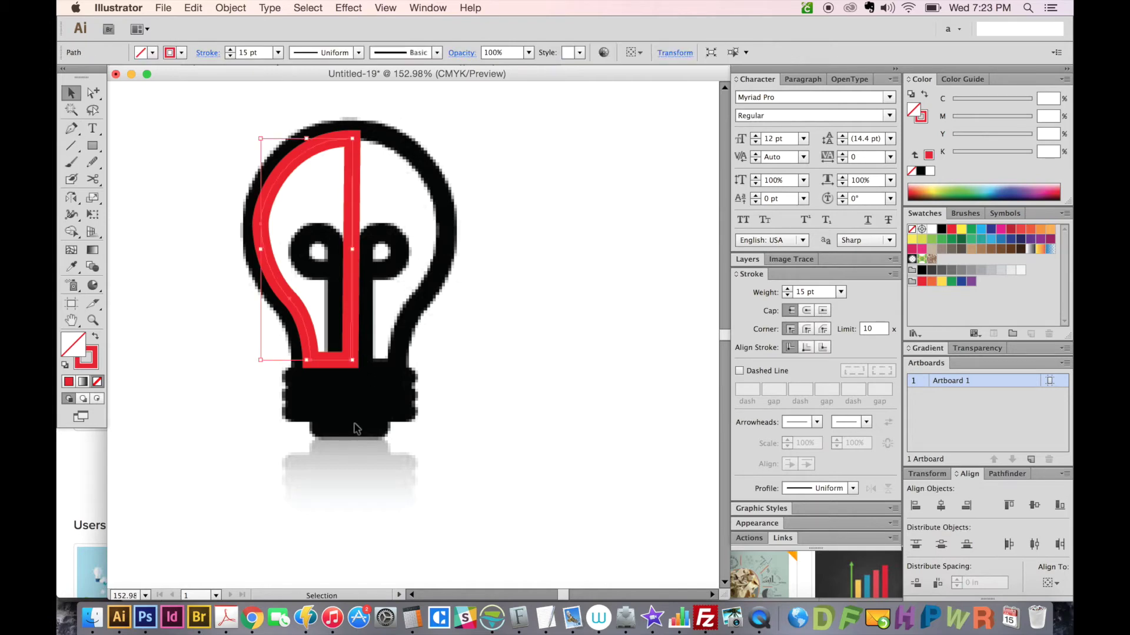
key("Return")
type("0")
key("Return")
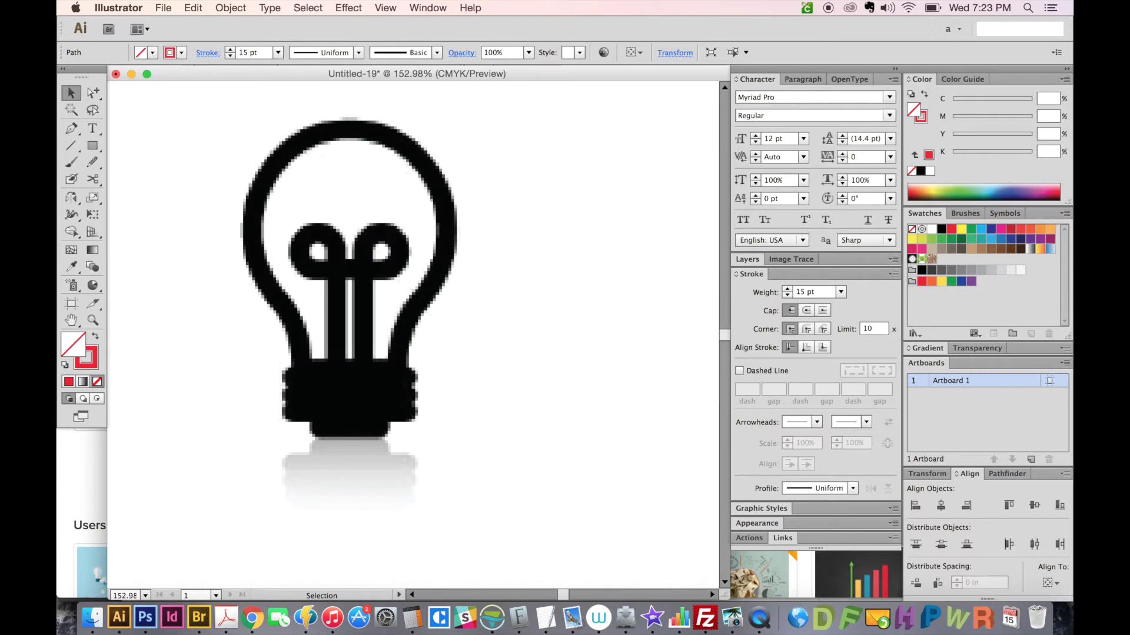
key("super+minus")
key("super+minus")
key("super+minus")
Zoom in on the tracings in Outline view and select the outer half-bulb outline.
key("z")
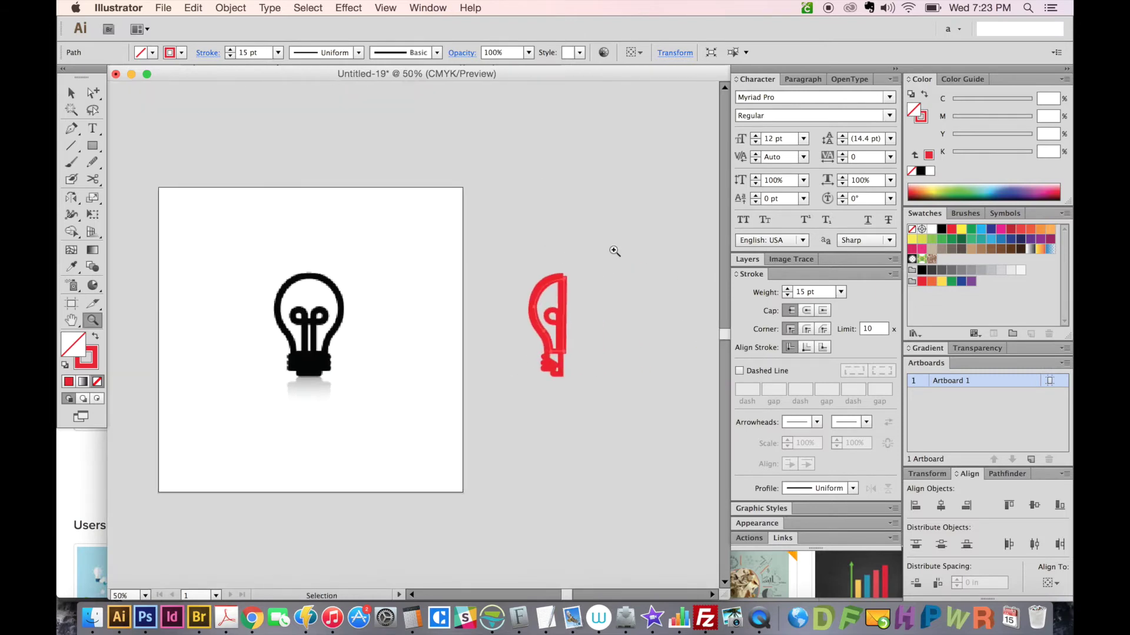
left_click_drag(613, 250, 484, 429)
key("super+y")
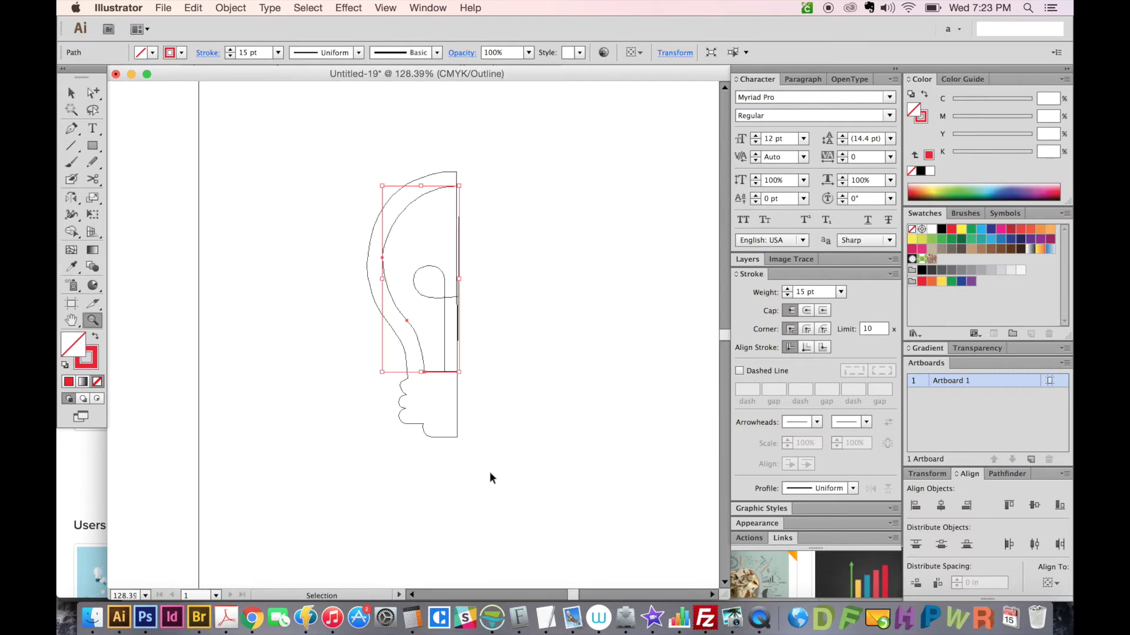
left_click(471, 221, "super")
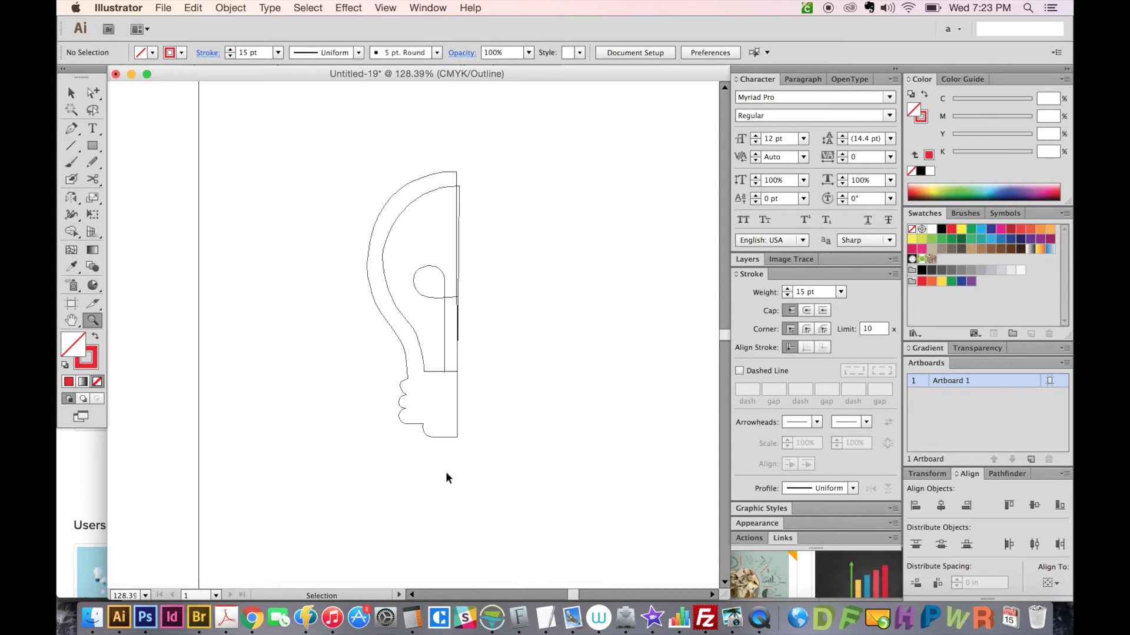
key("super+y")
key("super+y")
left_click_drag(461, 174, 473, 237)
key("a")
left_click(476, 273, "alt")
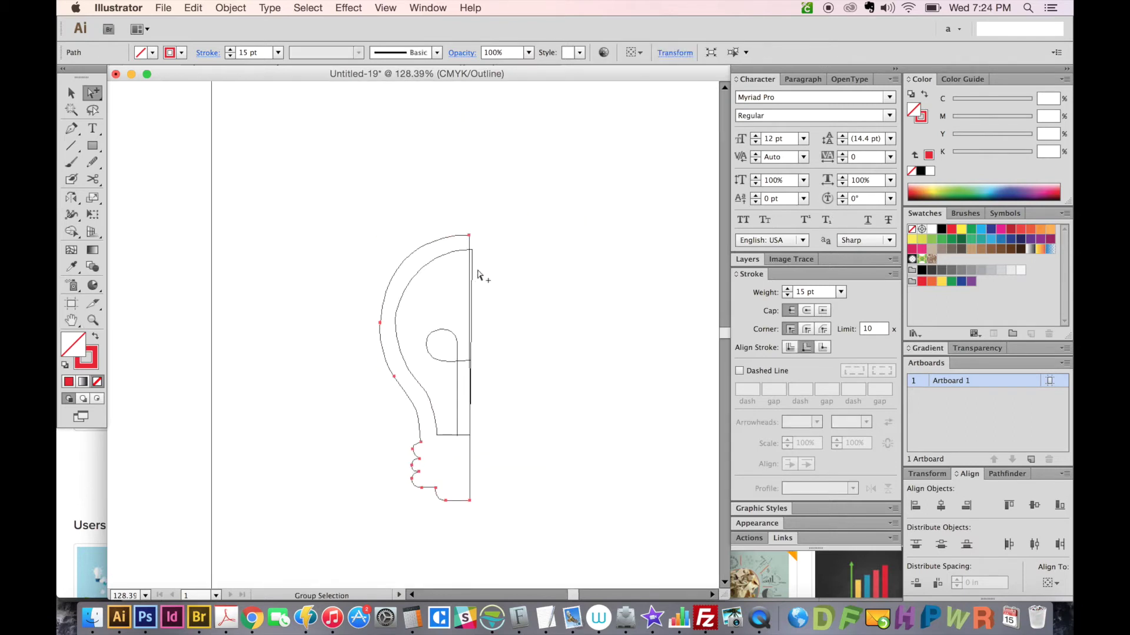
key("super+y")
key("super+y")
key("super")
Reflect a copy of the half-outline across a vertical axis at the bulb's centre.
key("o")
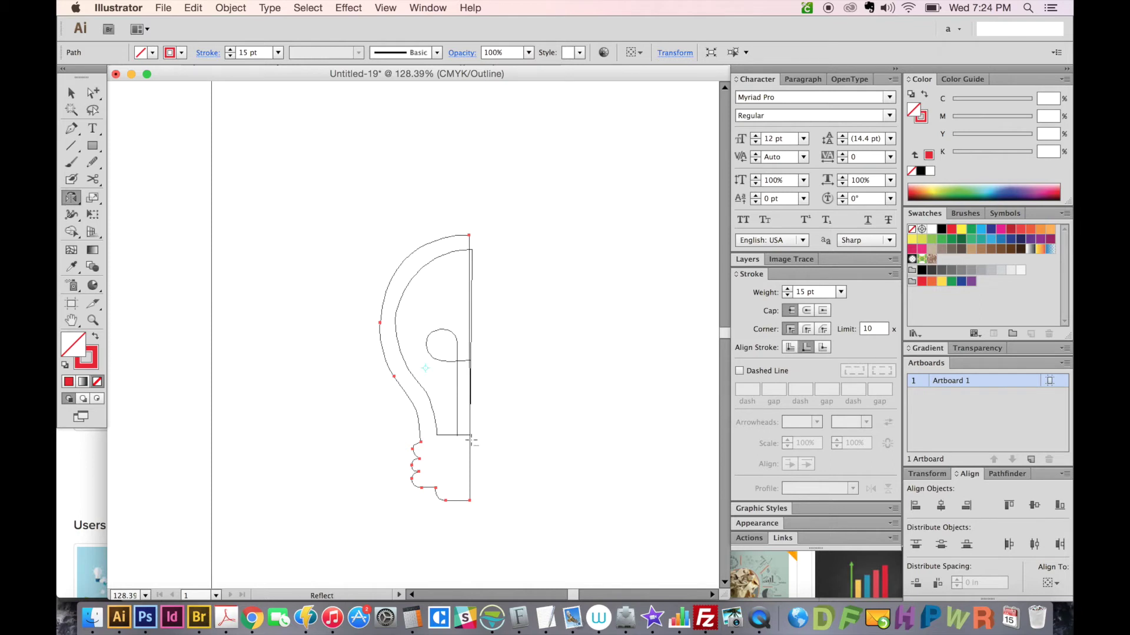
left_click(470, 440, "alt")
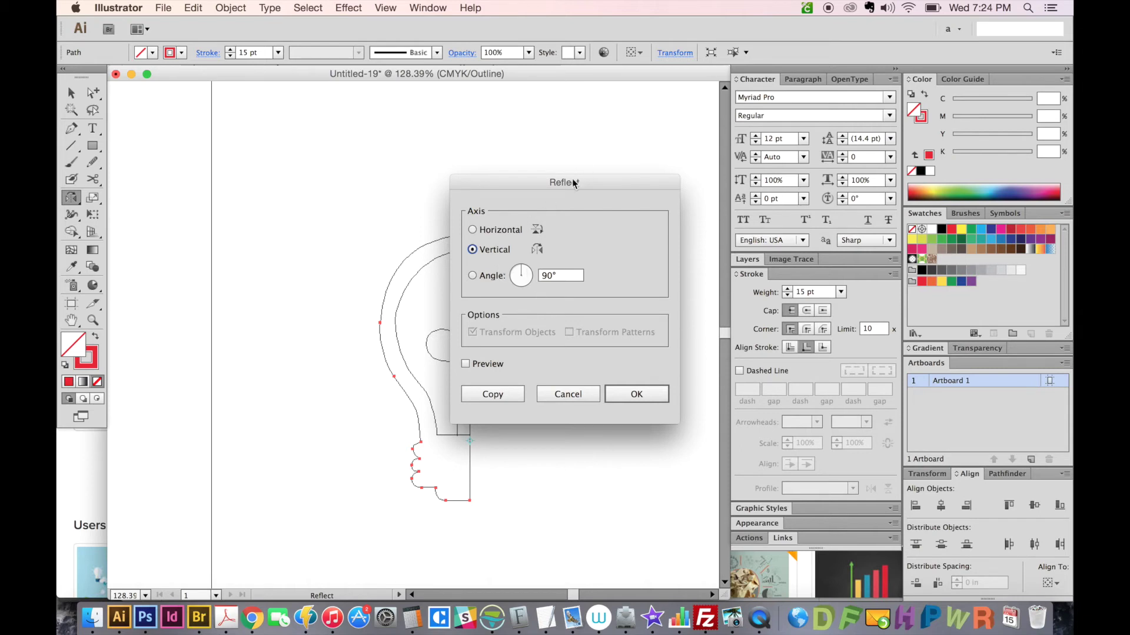
left_click_drag(574, 183, 559, 178)
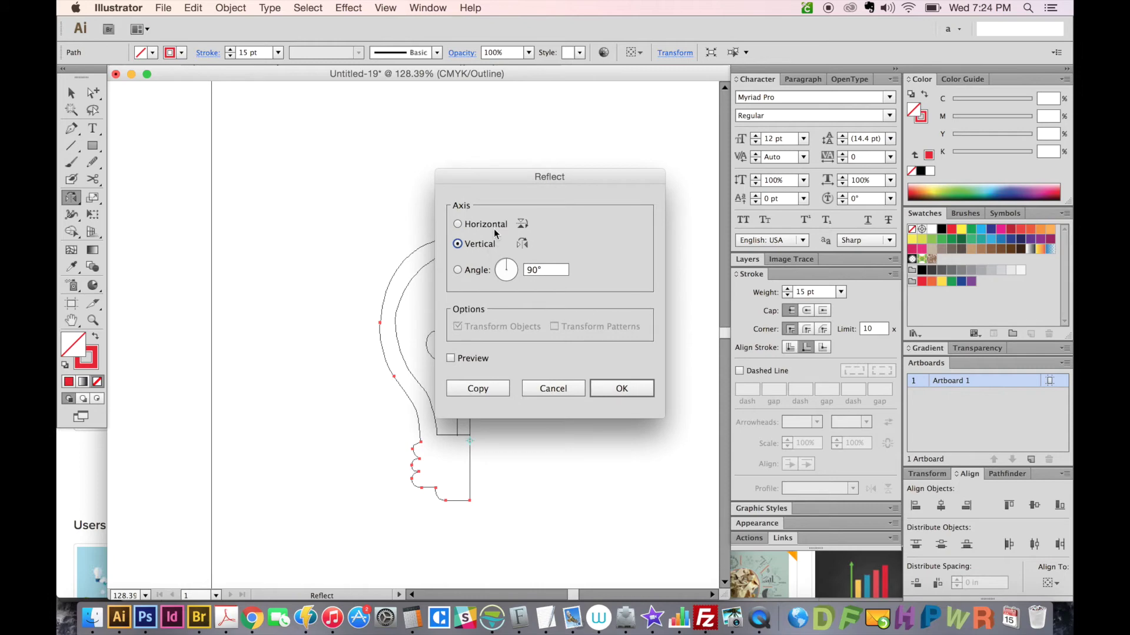
left_click(650, 387)
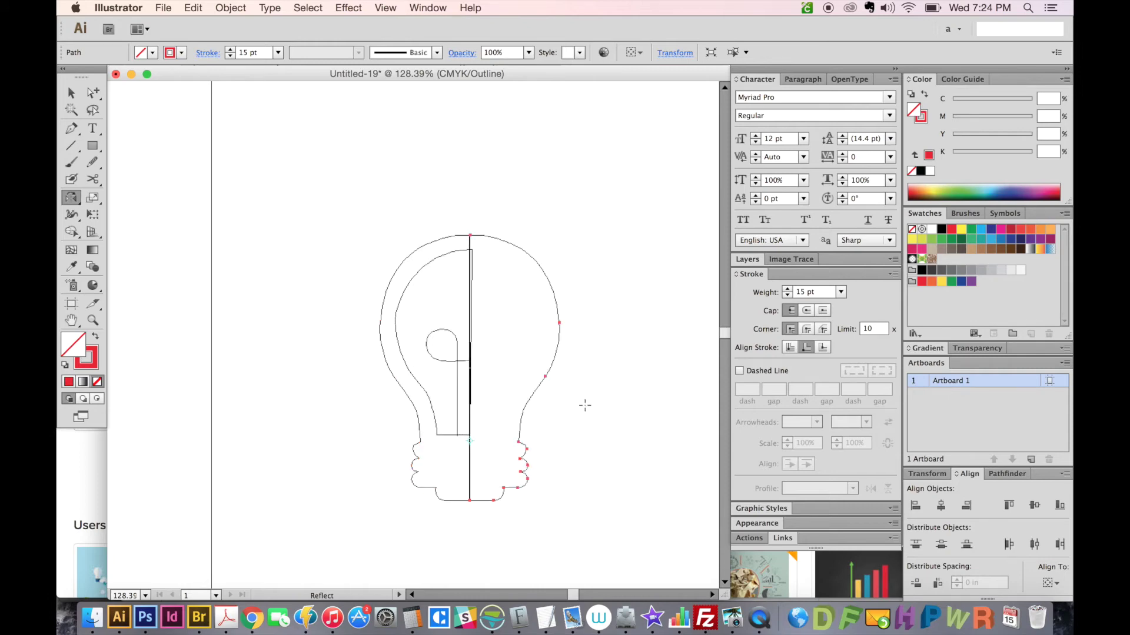
key("super+y")
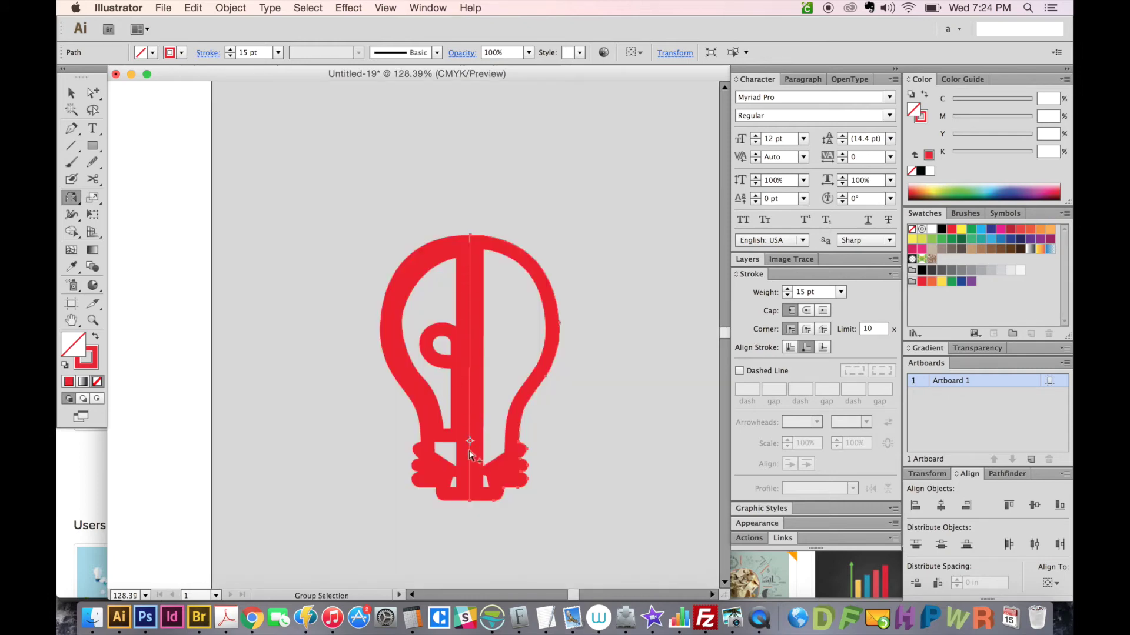
key("super+y")
key("a")
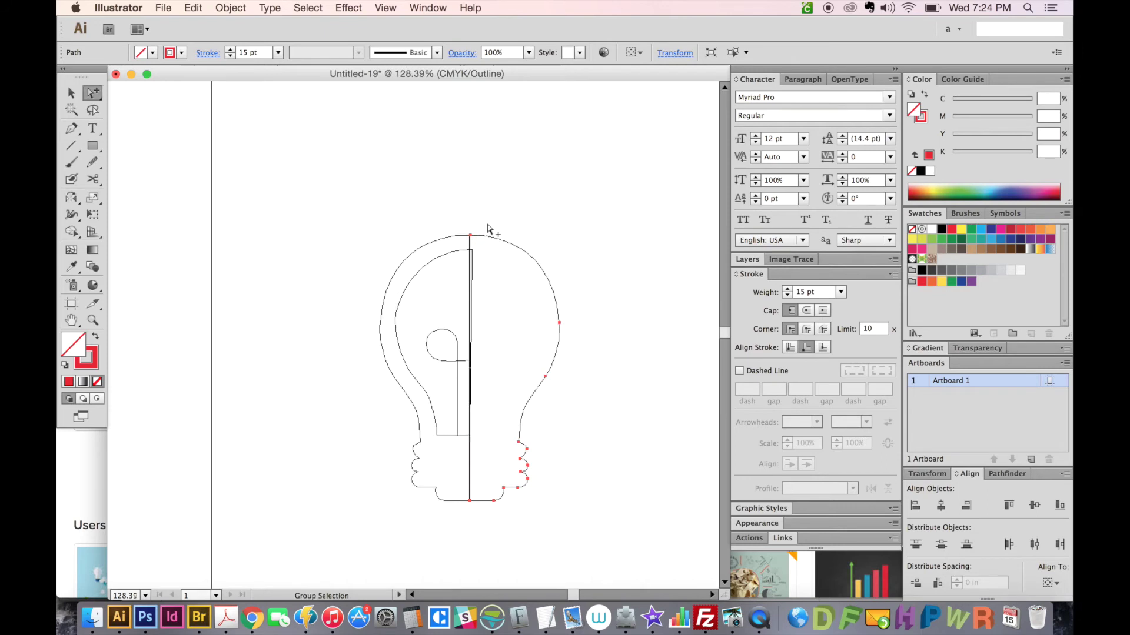
left_click_drag(485, 225, 457, 245)
Unite the mirrored bulb halves with Pathfinder and check the top seam up close.
left_click(1006, 474)
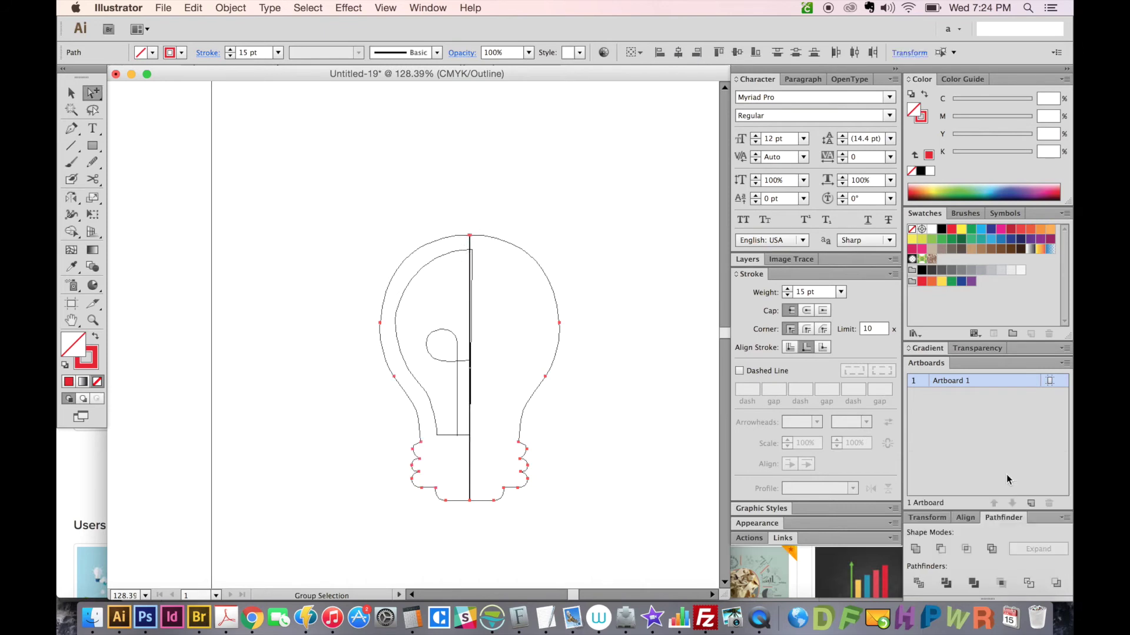
left_click(915, 549)
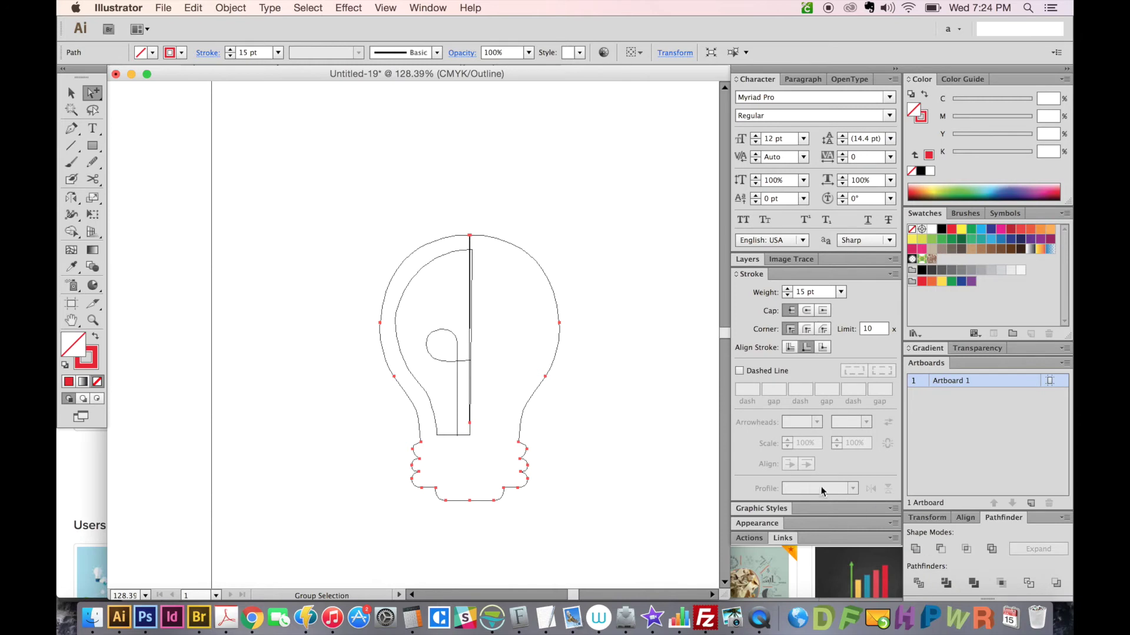
key("z")
mouse_move(448, 225)
left_mouse_down()
mouse_move(486, 259)
mouse_move(485, 242)
left_mouse_up()
key("a")
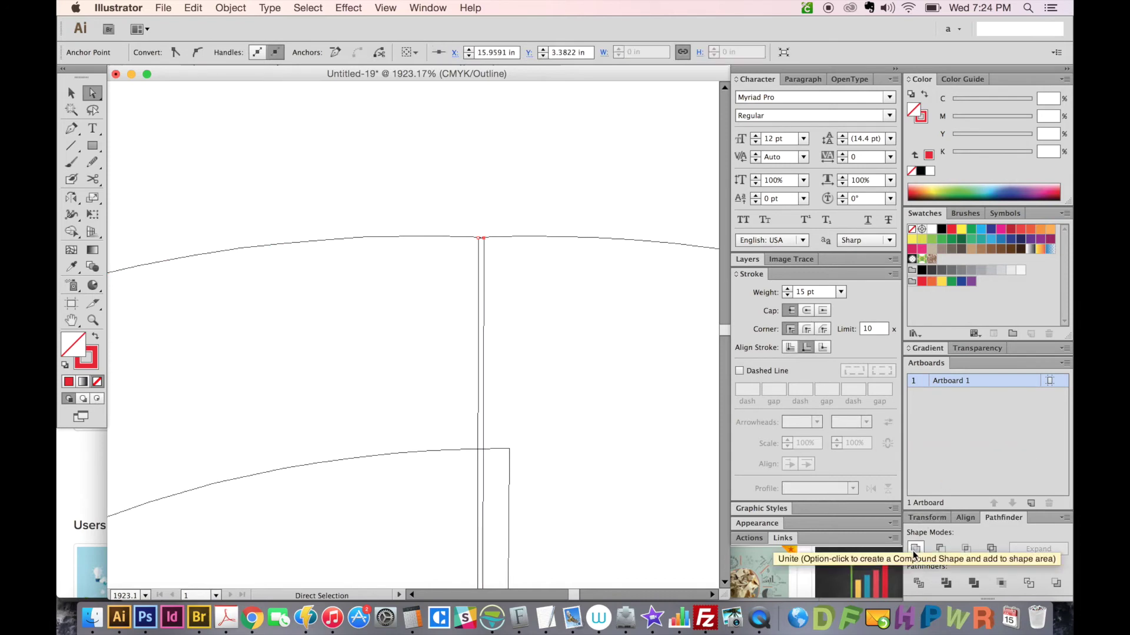
left_click(916, 549)
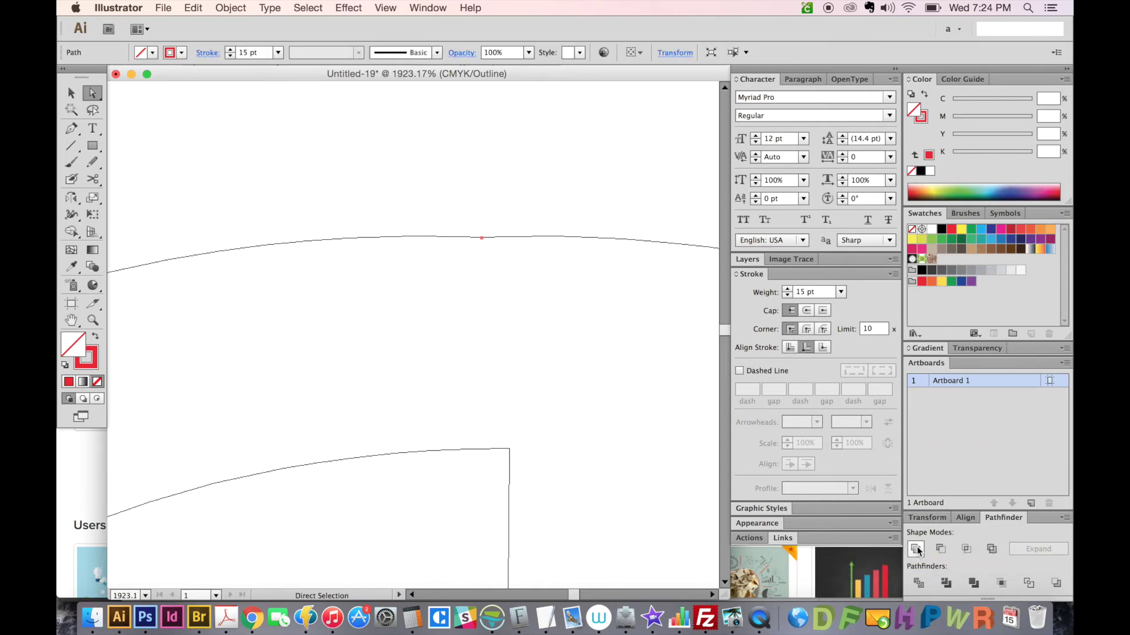
key("super+minus")
key("super+minus")
key("super+minus")
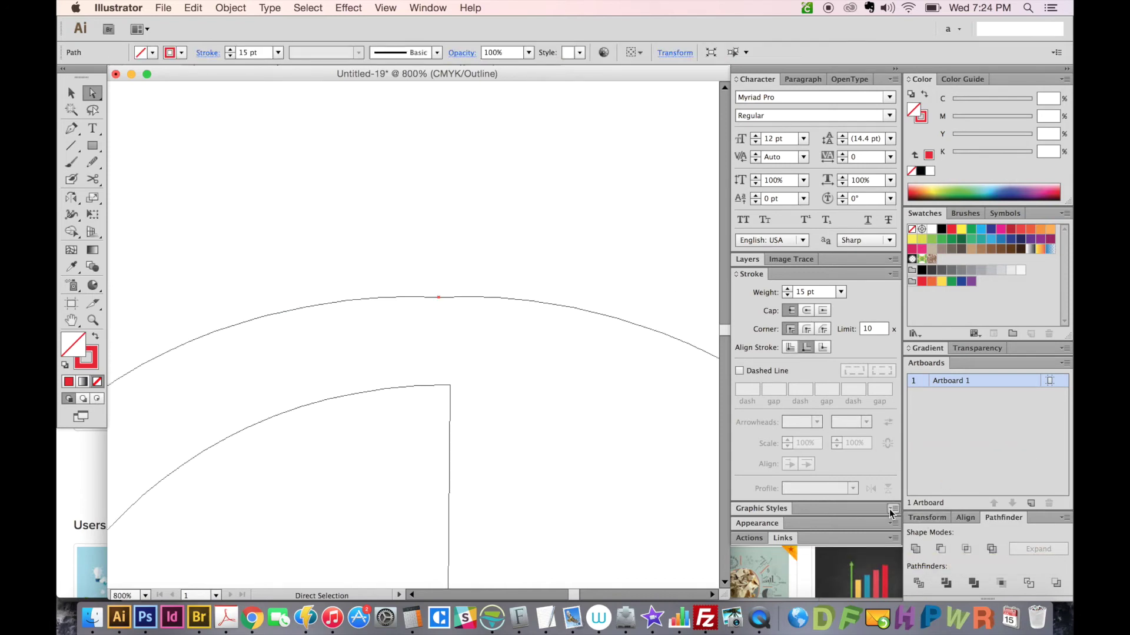
key("super+minus")
key("super+minus")
key("super+minus")
key("super+minus")
key("super+minus")
key("super+minus")
key("super+shift+a")
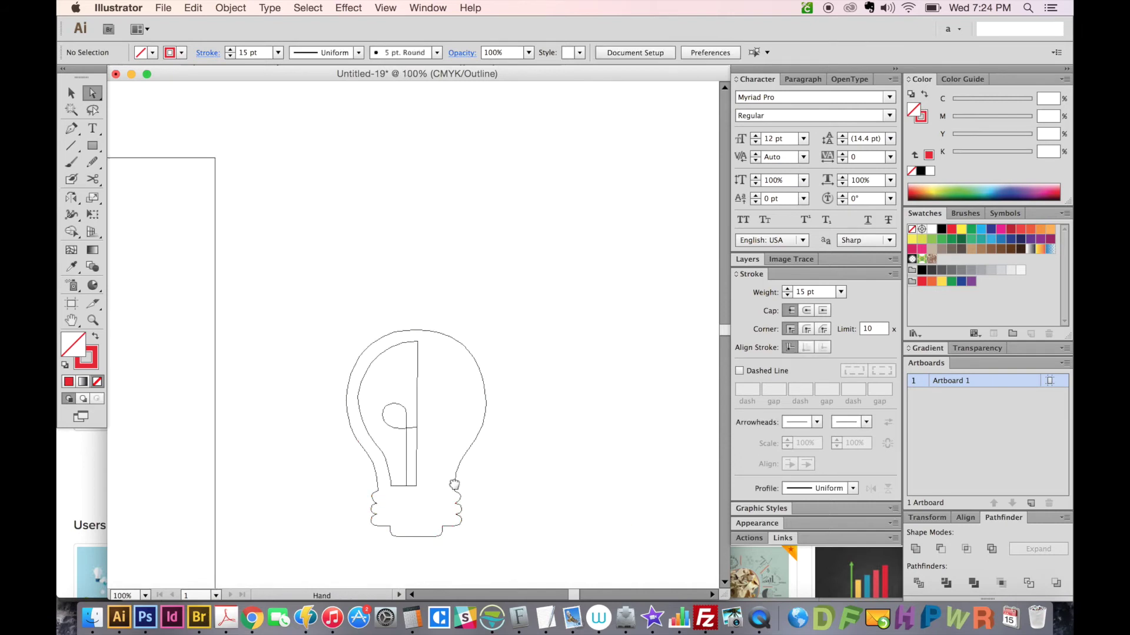
scroll(411, 365, "down", 2)
Reflect a copy of the inner bulb half across the bulb's centre line.
scroll(411, 365, "up", 3)
left_click_drag(363, 252, 363, 294)
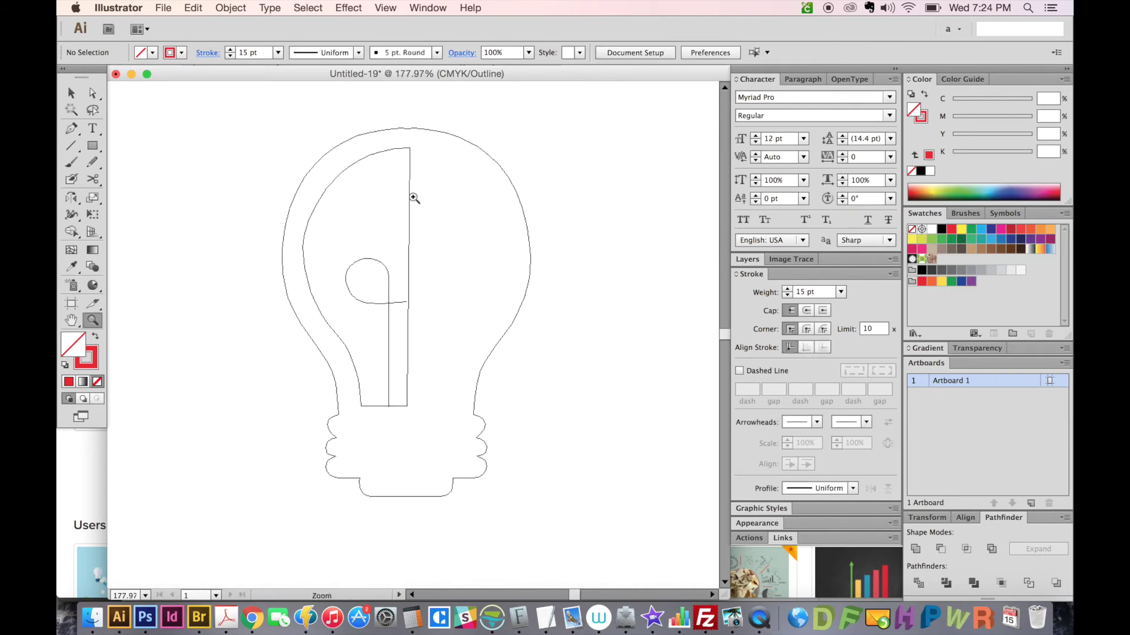
key("a")
left_click(412, 193, "alt")
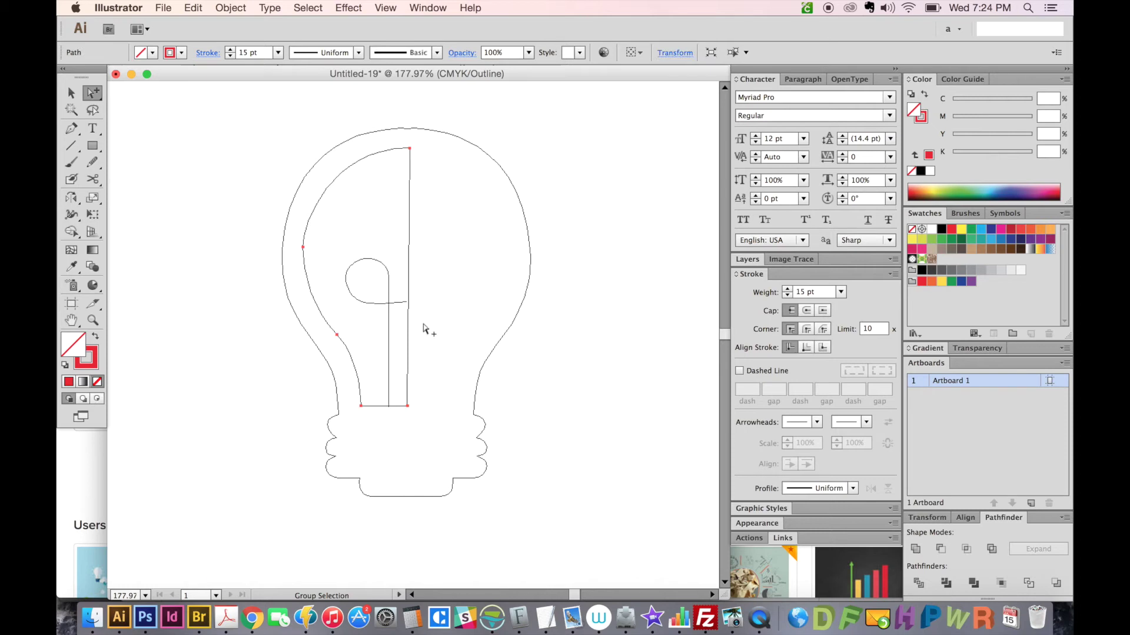
key("super")
key("super")
key("o")
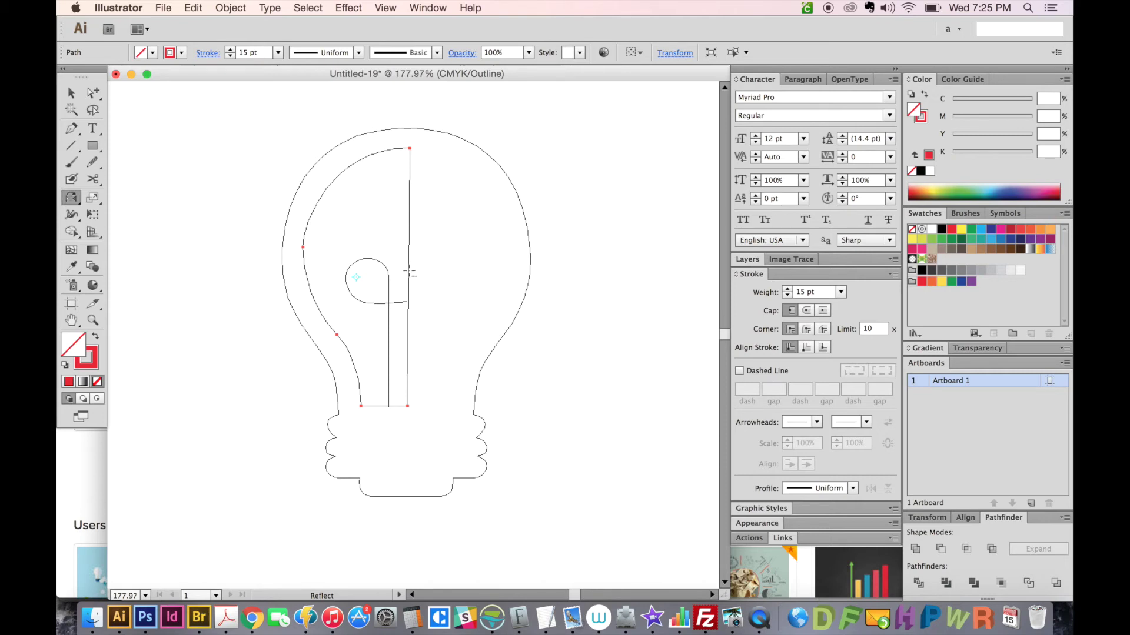
left_click(409, 271, "alt")
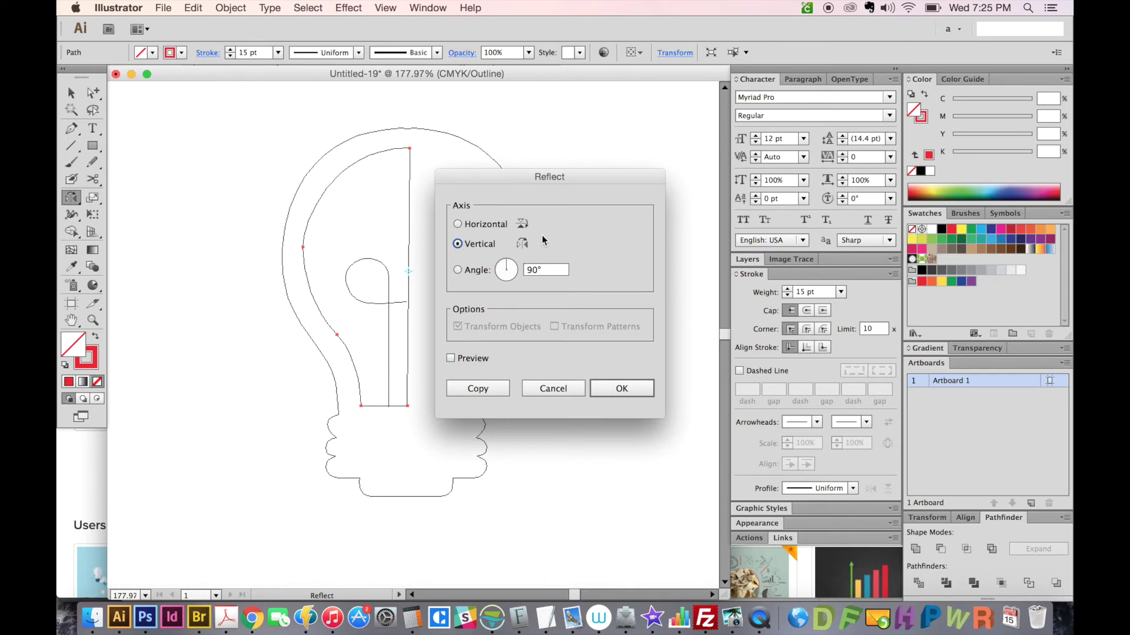
key("alt+Return")
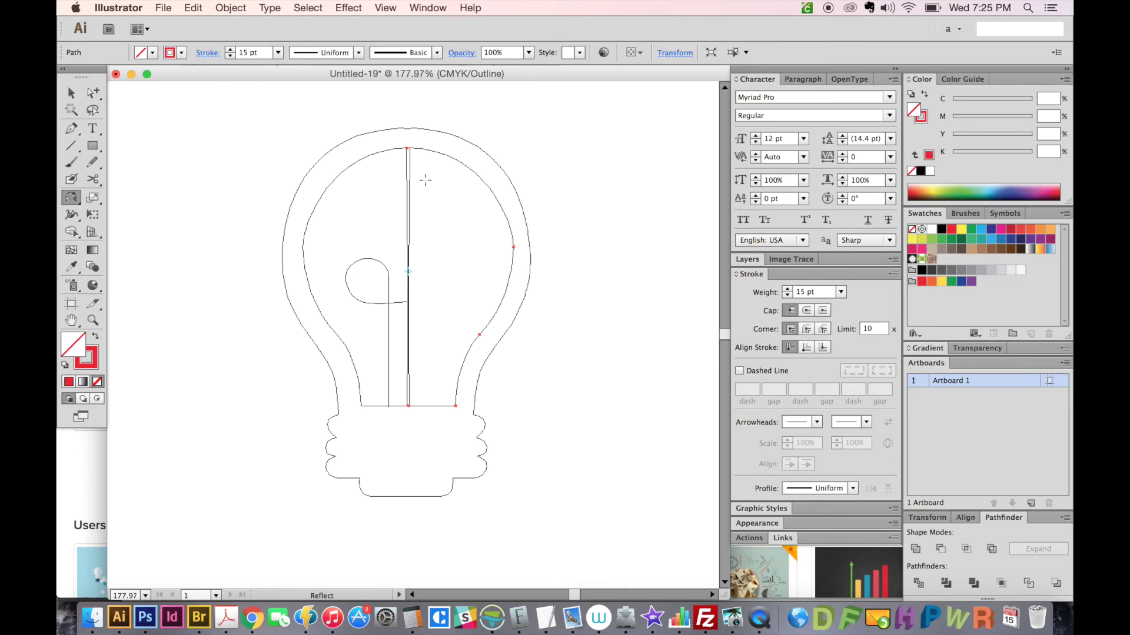
Join the two inner halves at their top seam with Pathfinder Unite.
key("a")
left_click_drag(429, 142, 391, 171)
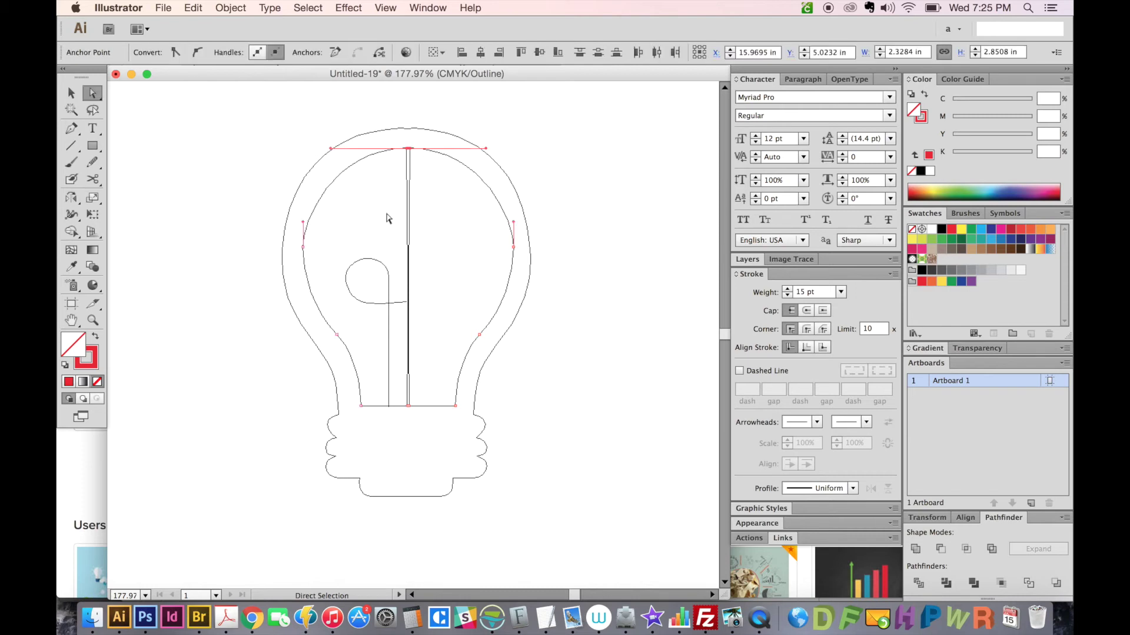
left_click(916, 550)
left_click(458, 376)
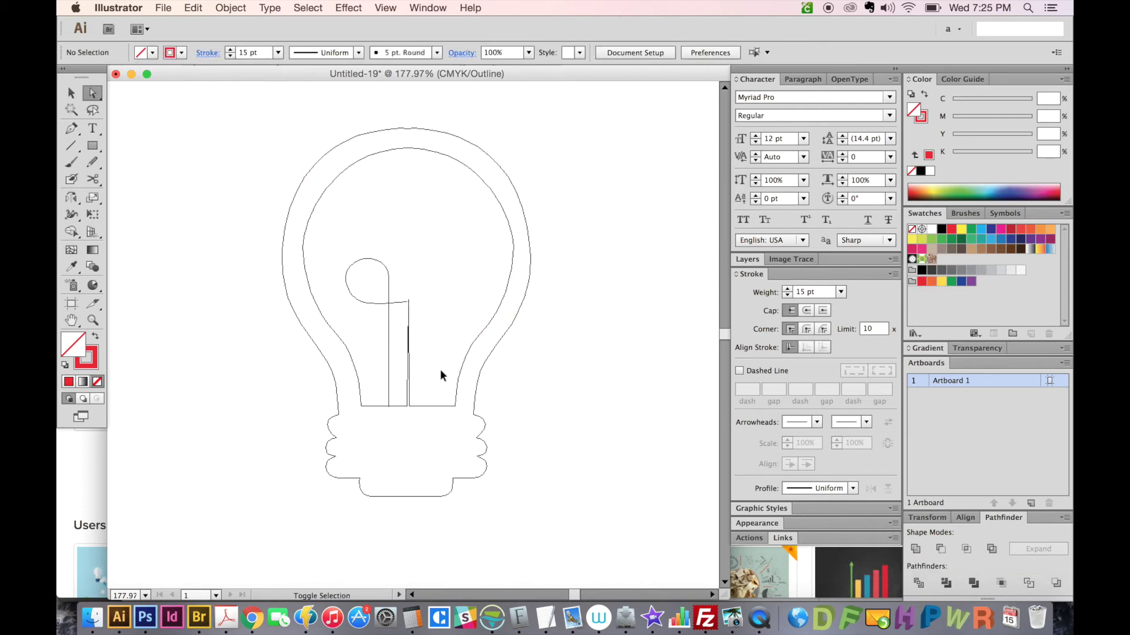
Unite the anchors at the filament stem's base into one path.
key("z")
left_click_drag(448, 354, 382, 433)
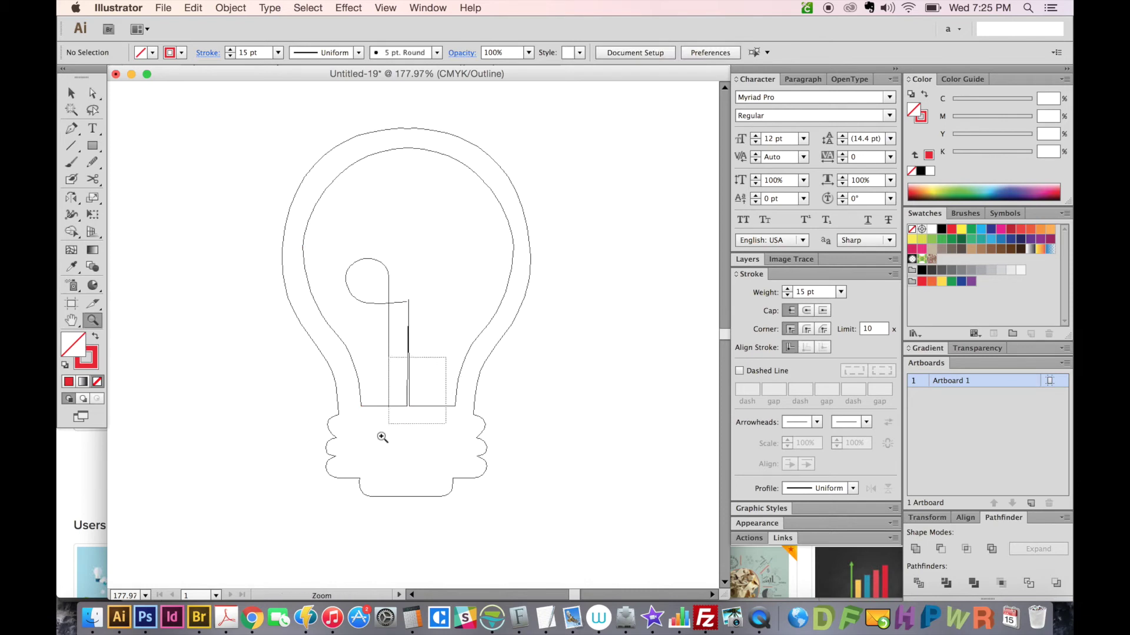
key("a")
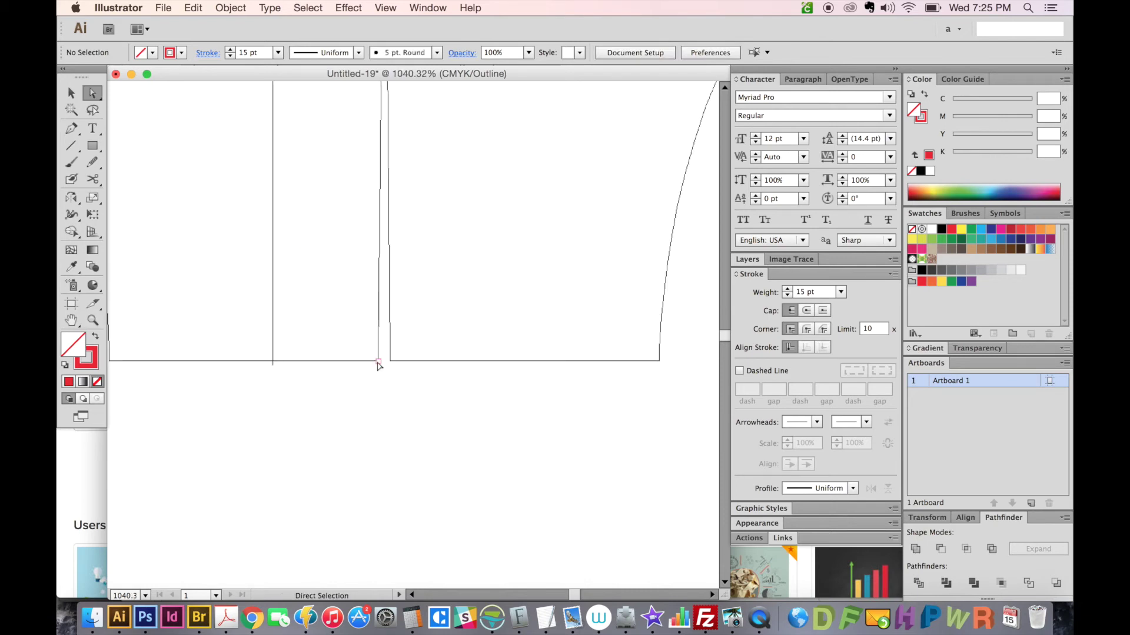
left_click_drag(378, 360, 399, 361)
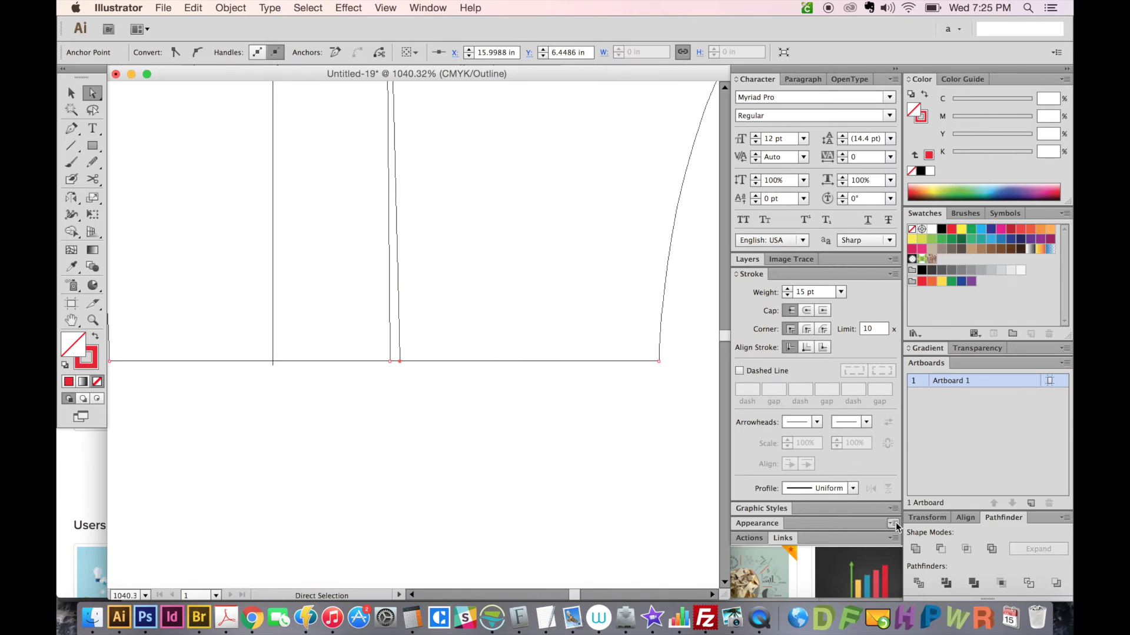
left_click(915, 548)
Select the filament loop and stem path and preview the icon in red.
key("super+minus")
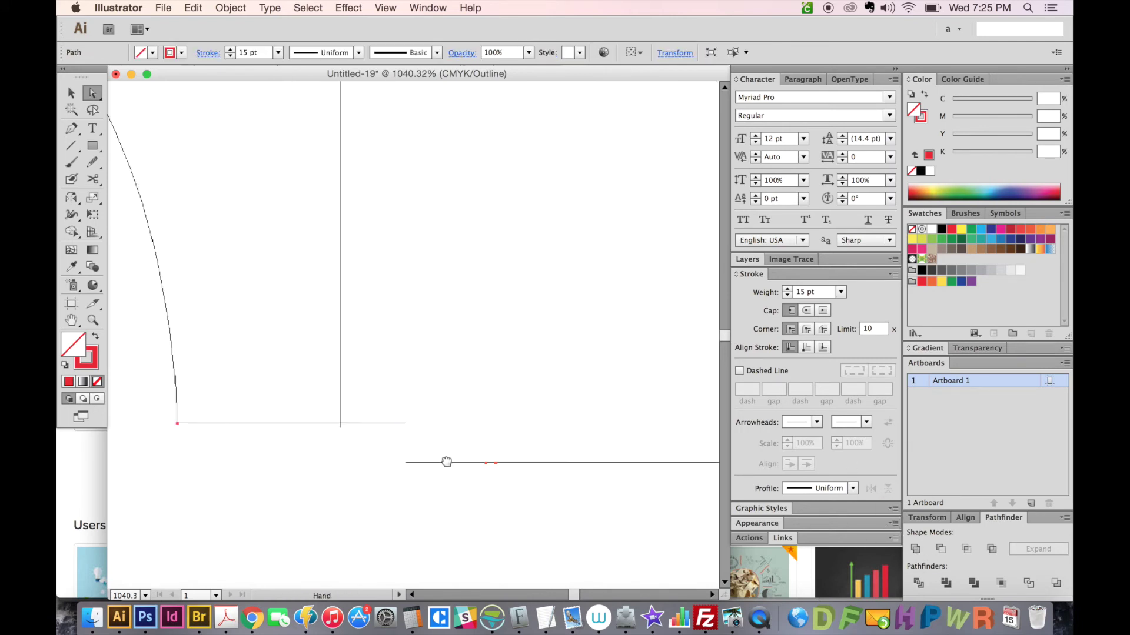
key("super+minus")
key("super+minus")
key("super+minus")
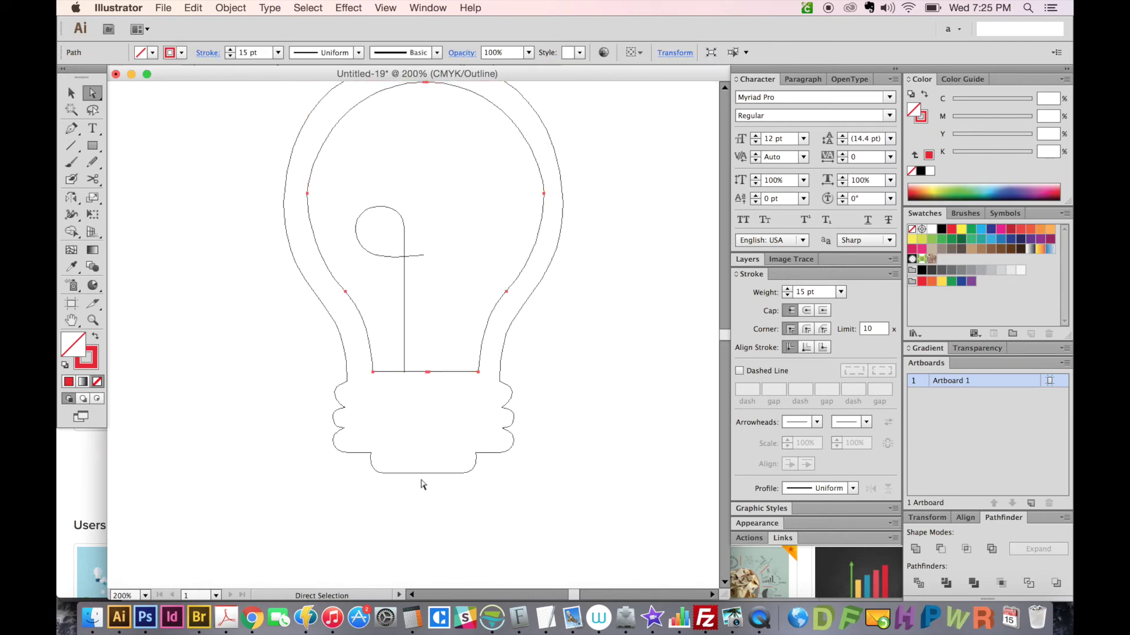
left_click(428, 252)
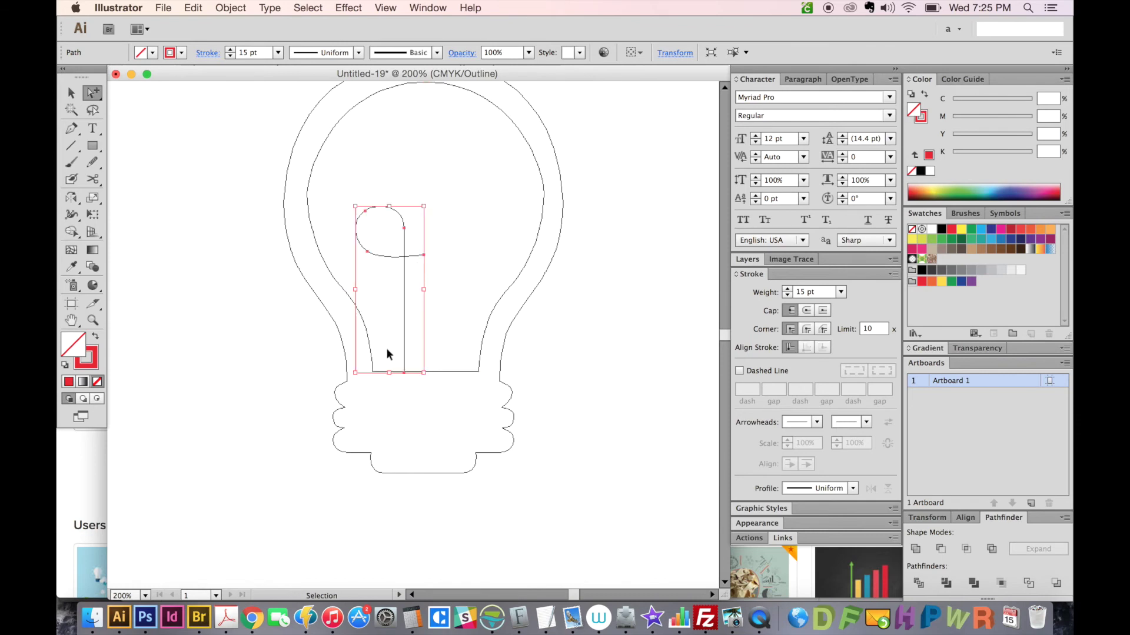
key("super+y")
key("super+y")
key("super+y")
key("super+y")
key("super+y")
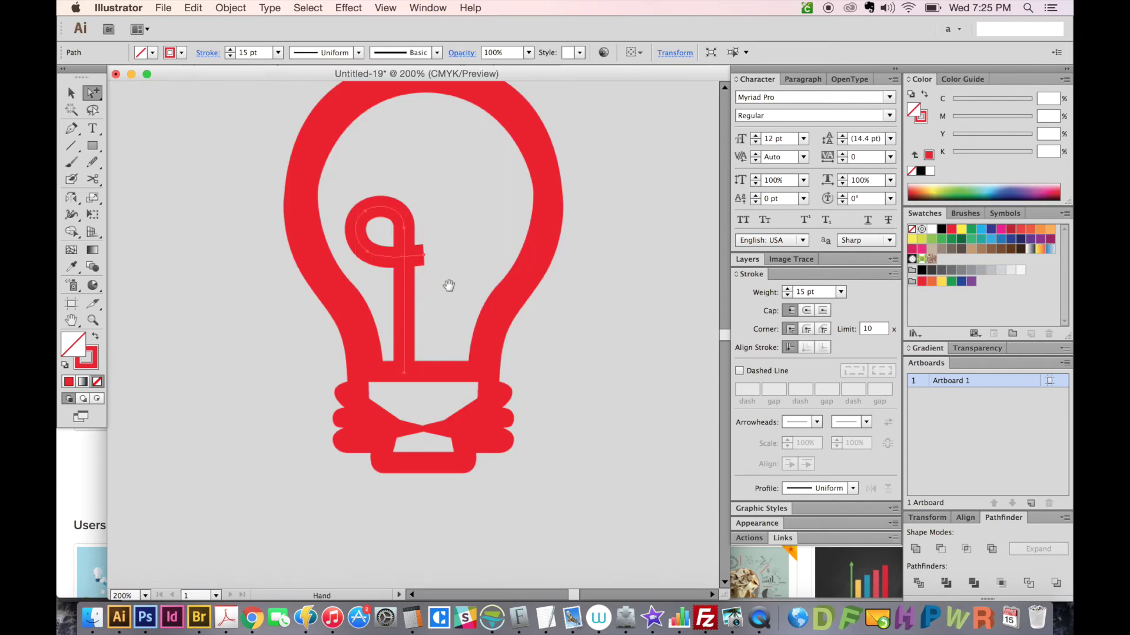
Reflect a copy of the filament loop onto the right side.
left_click_drag(449, 282, 418, 328)
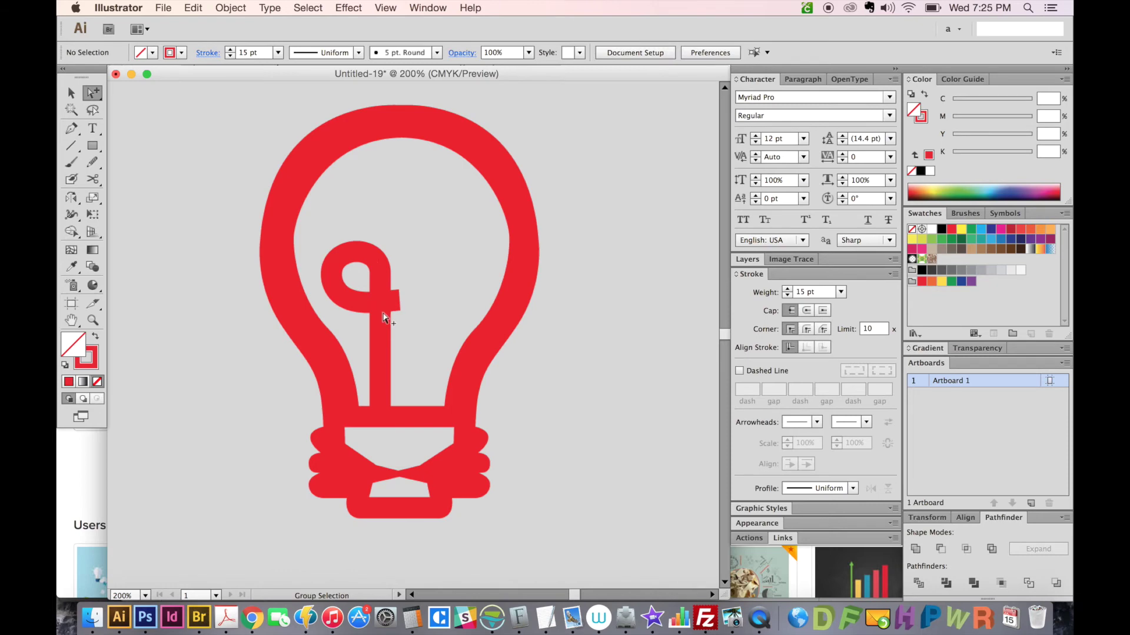
key("super")
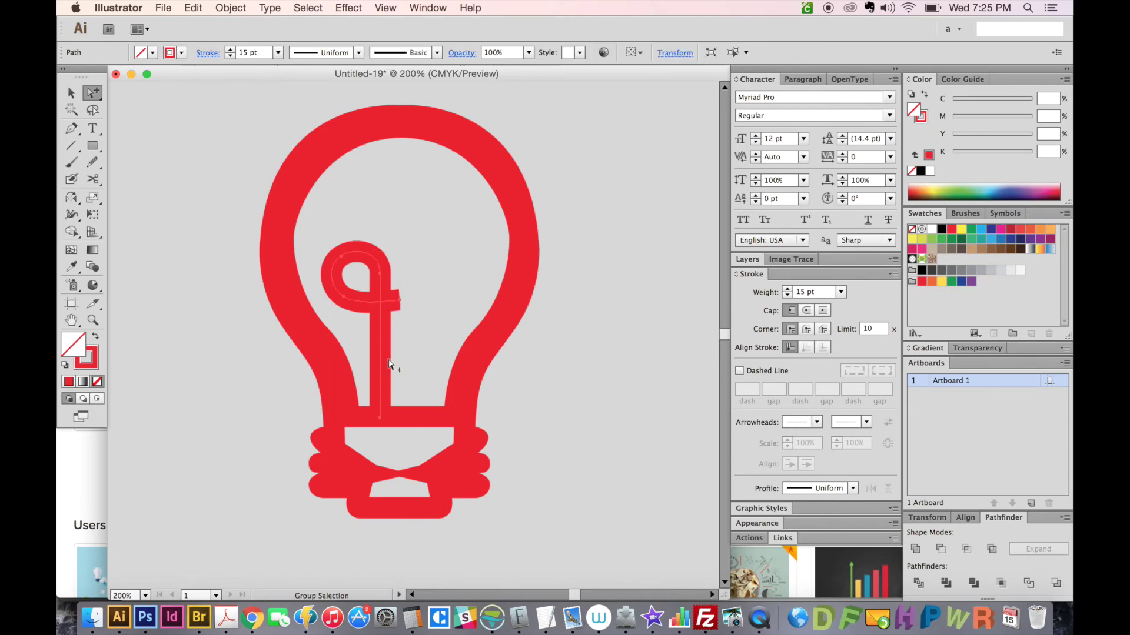
key("super")
key("o")
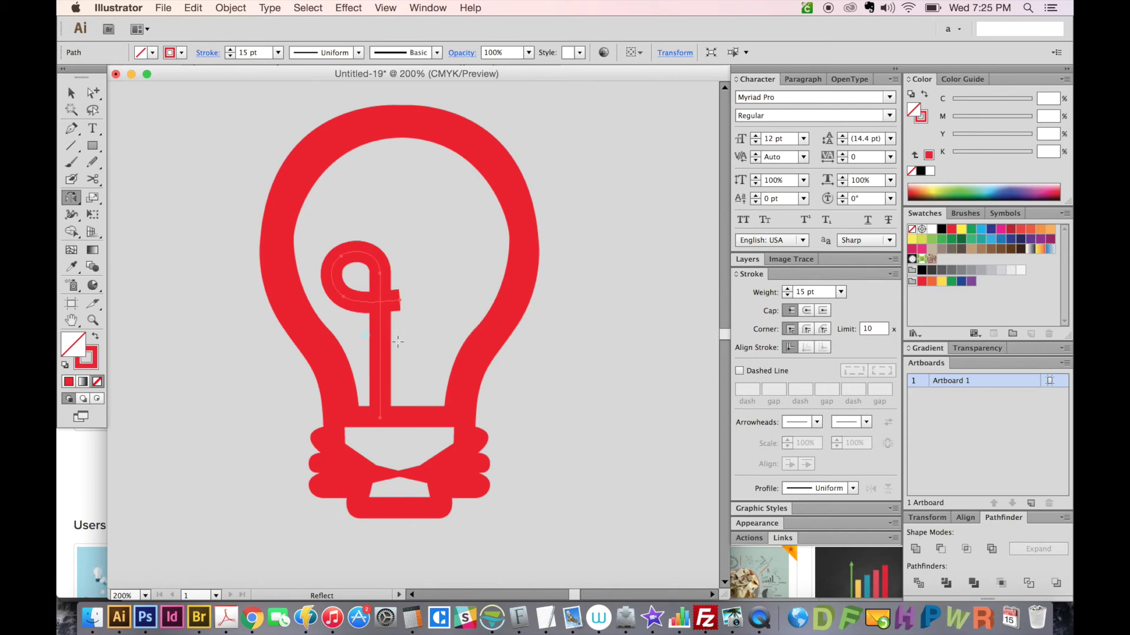
left_click(401, 301, "alt")
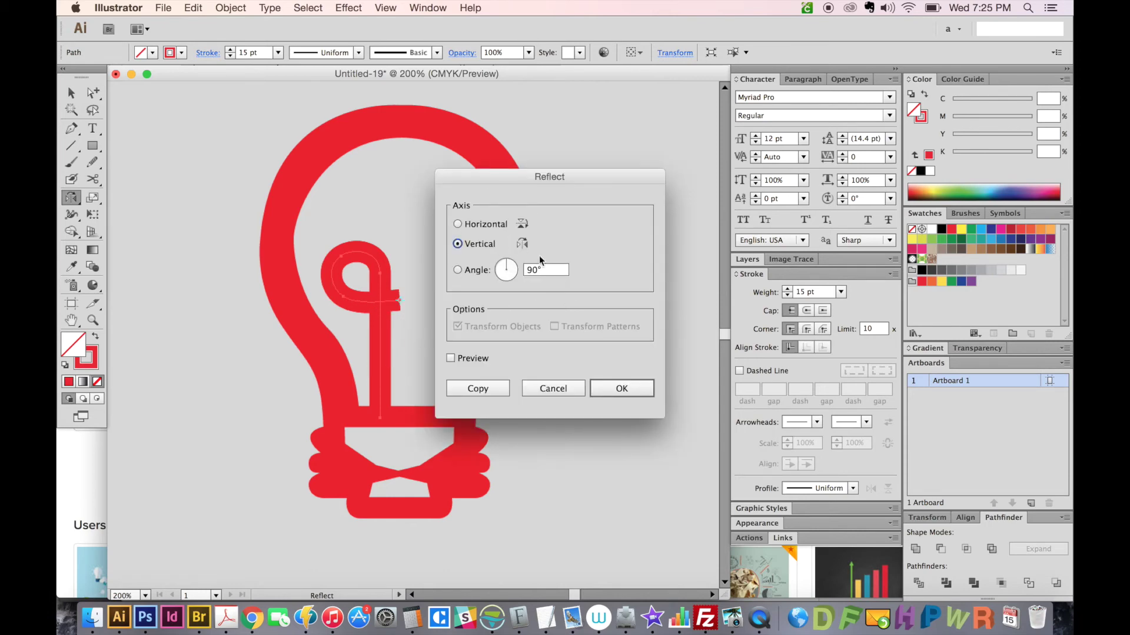
left_click(621, 389, "alt")
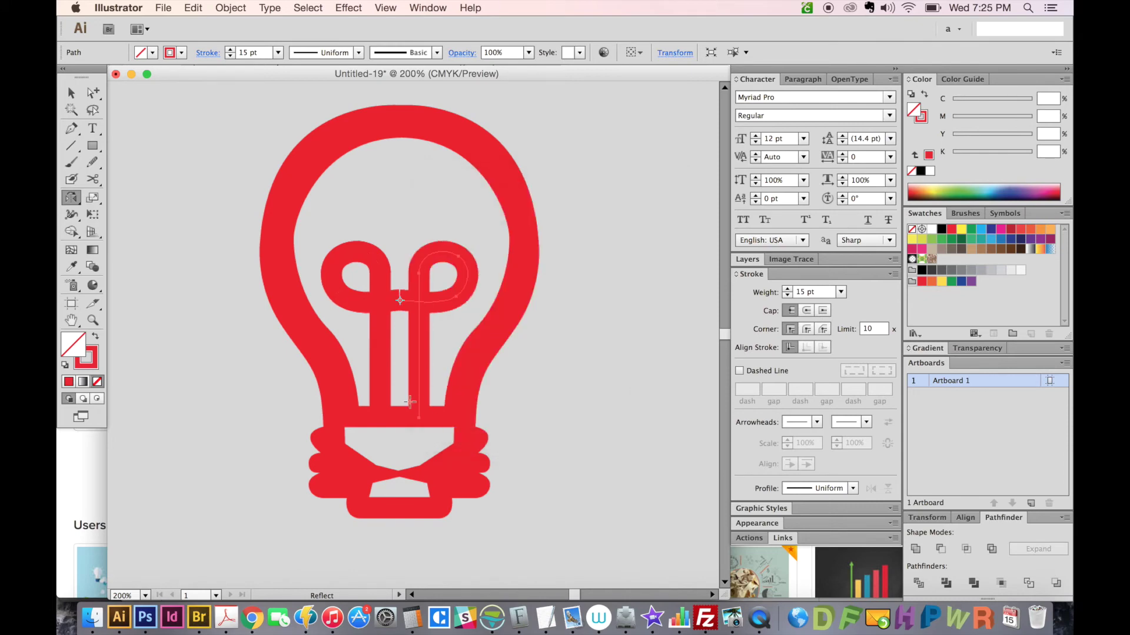
In Outline mode, move the mirrored right loop into line with the left loop.
key("super+shift+a")
key("z")
left_click_drag(388, 338, 429, 337)
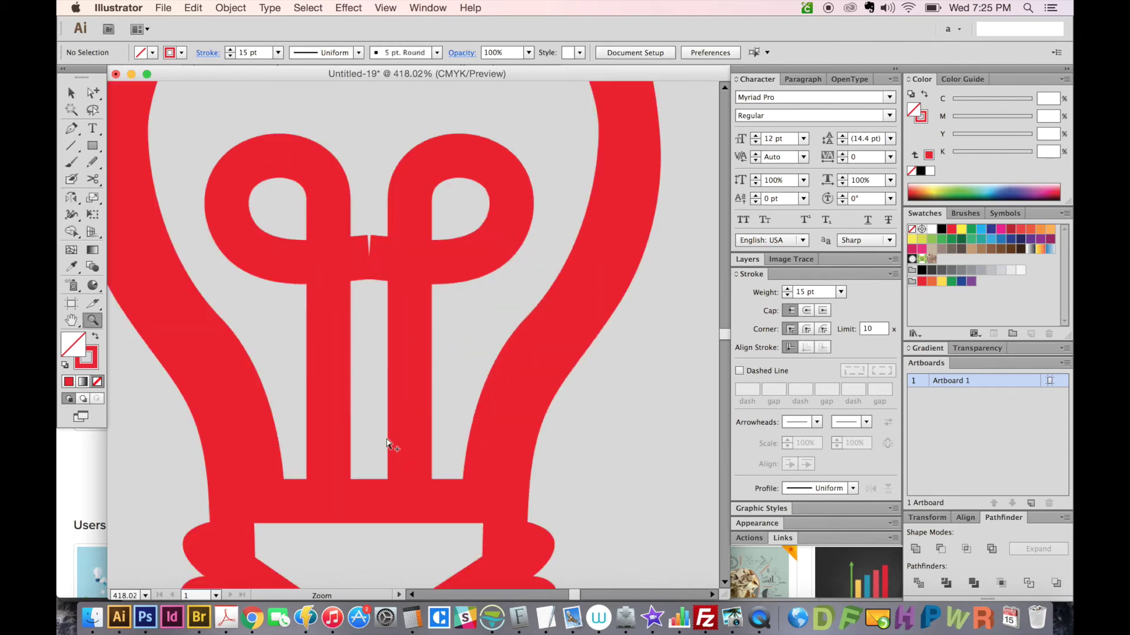
key("super+y")
left_click_drag(415, 260, 395, 290)
key("super+y")
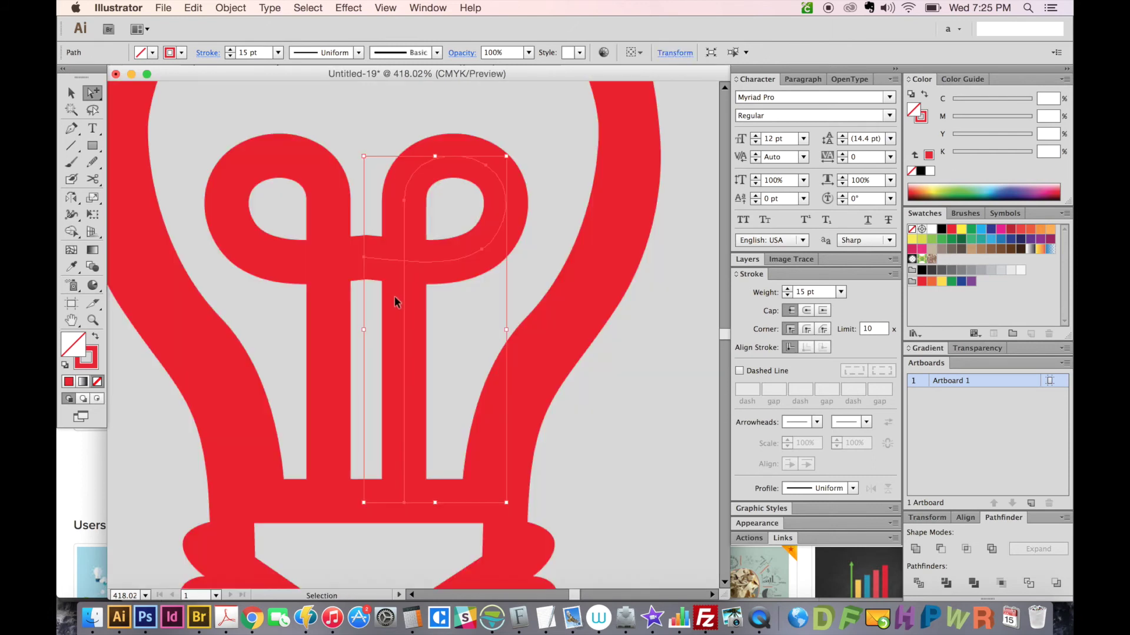
key("super+minus")
key("super+minus")
key("super+minus")
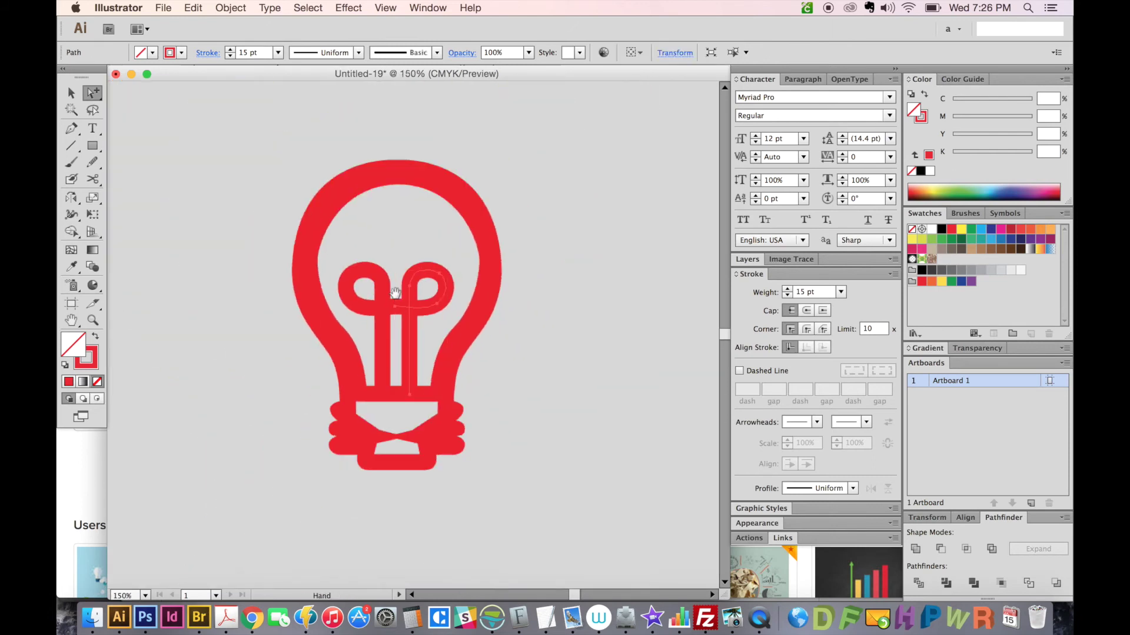
Select the outer bulb path and swap its red stroke to a red fill.
key("super+y")
key("shift+super+a")
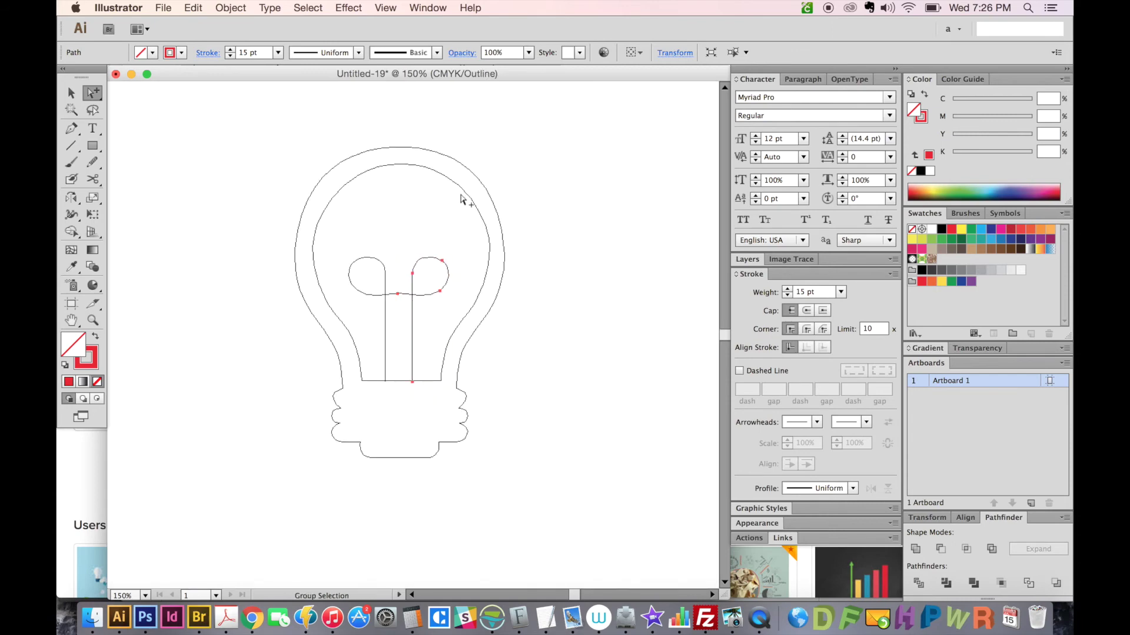
left_click(481, 190, "alt")
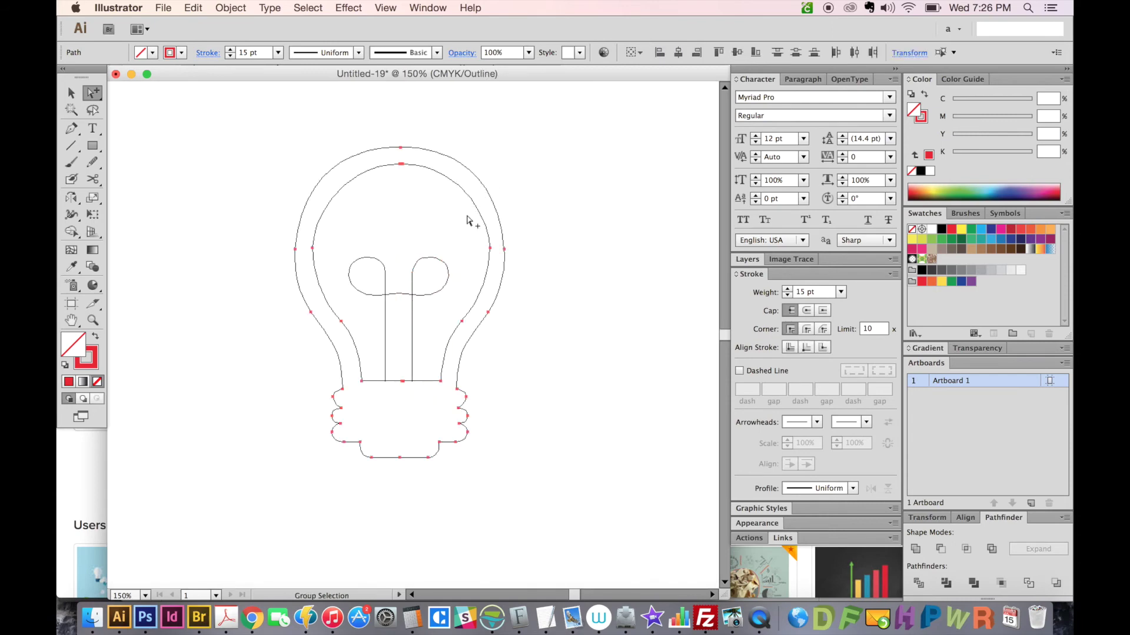
key("super+a")
key("super+y")
key("shift+super+a")
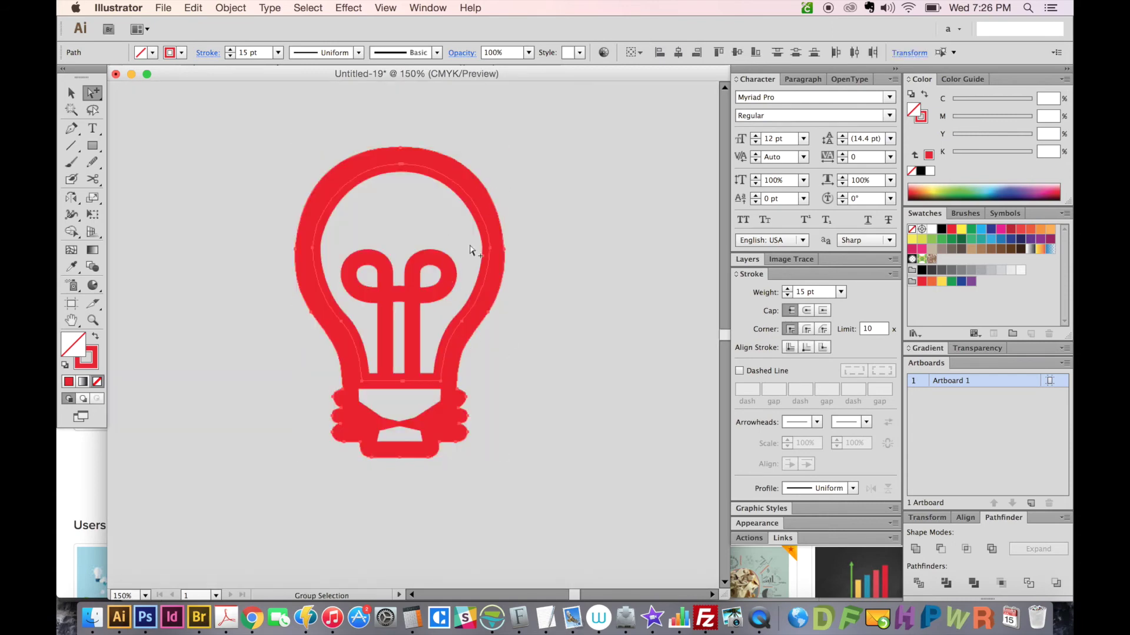
left_click_drag(518, 186, 448, 221)
key("shift+x")
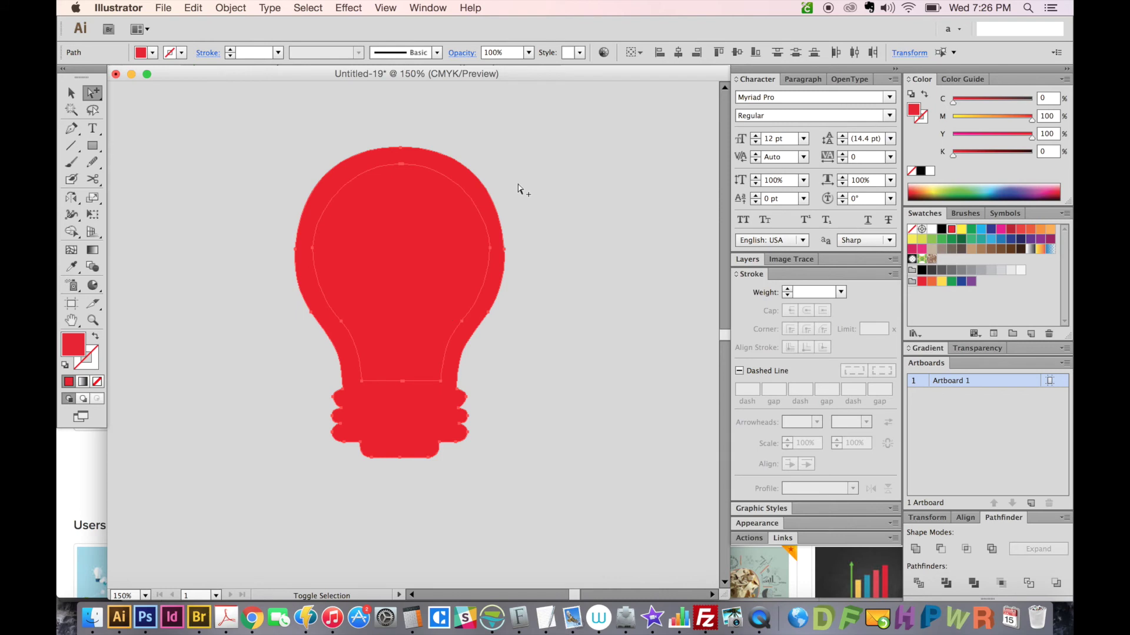
Fill the inner bulb shape with white and add the red bulb to the selection.
key("ctrl+shift+a")
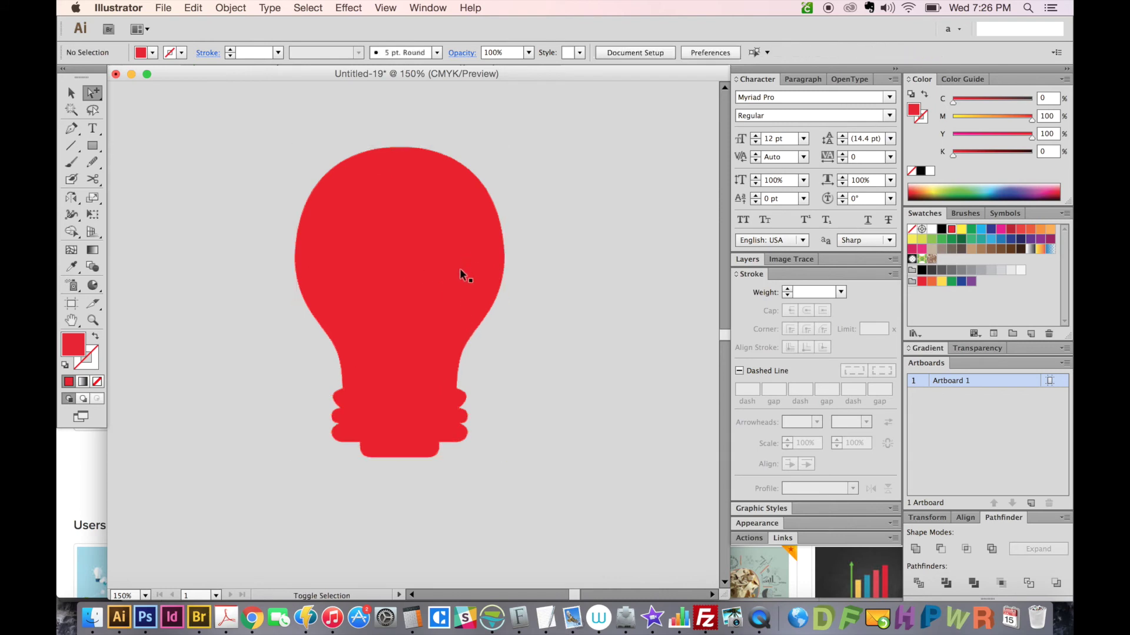
left_click(460, 268)
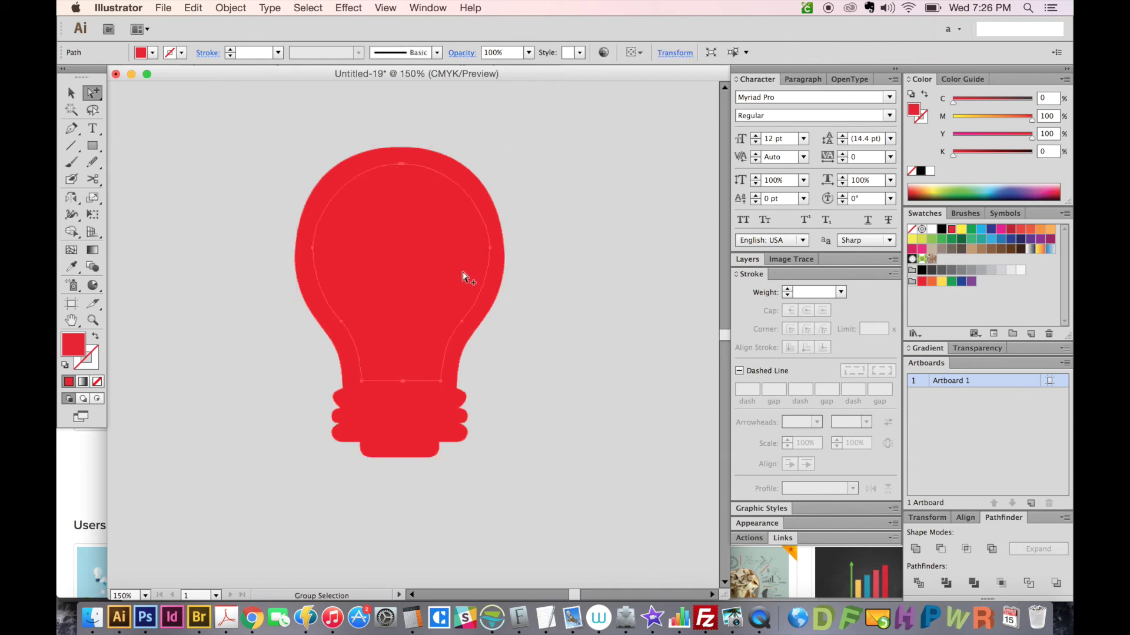
left_click(932, 229)
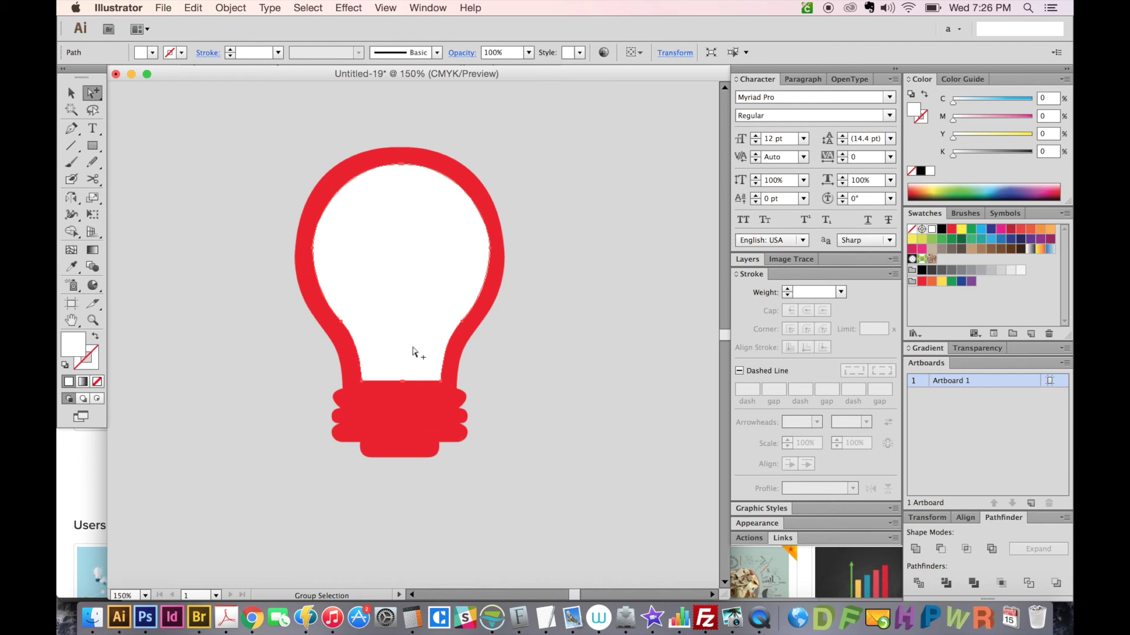
left_click(499, 247, "shift")
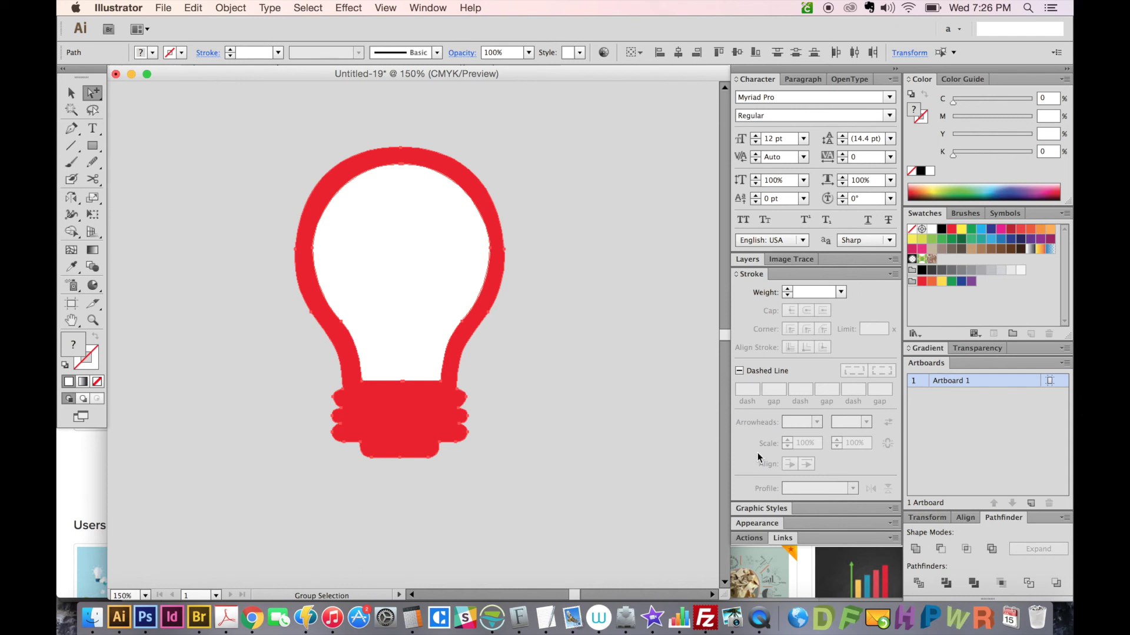
Apply Minus Front to punch the white glass out of the red bulb, then select all bulb artwork.
left_click(941, 550)
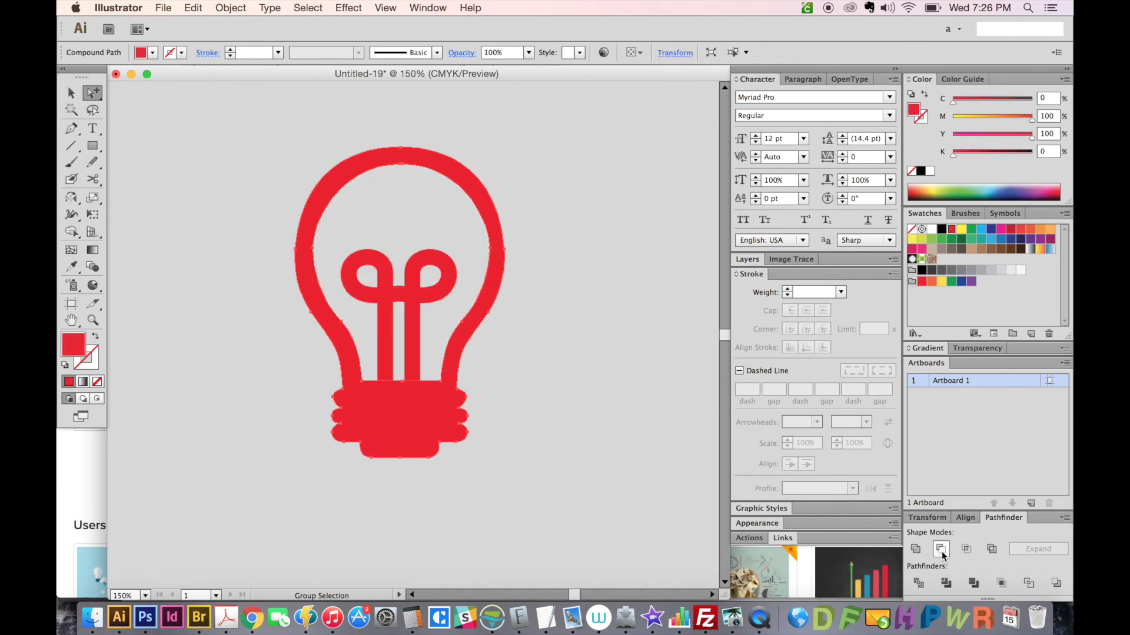
left_click_drag(345, 363, 383, 371)
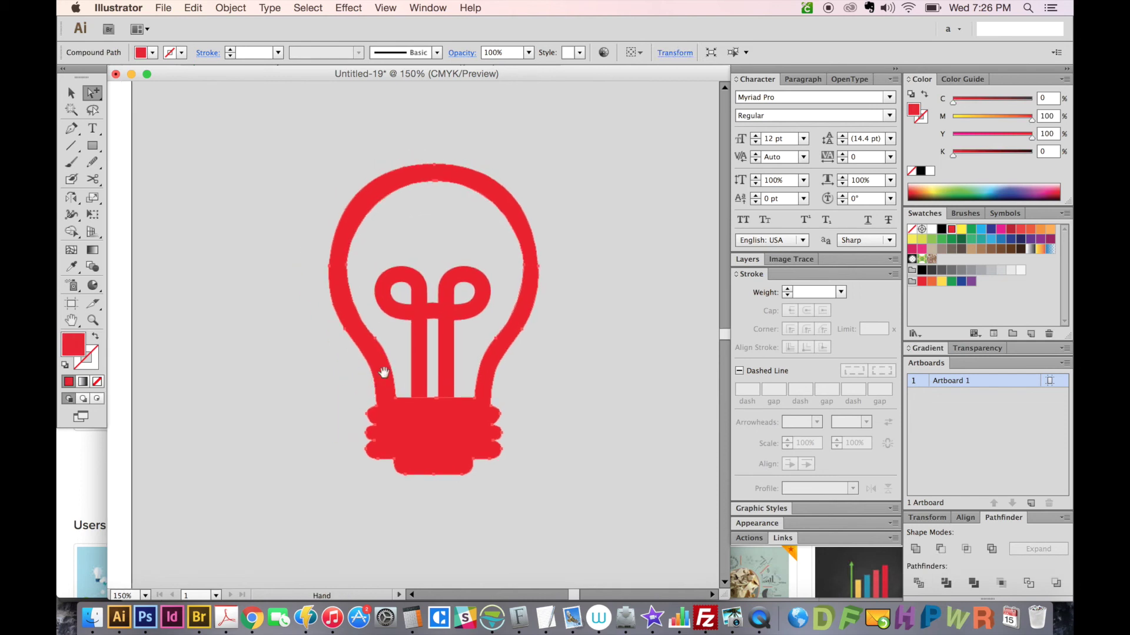
left_click(512, 470)
left_click_drag(527, 485, 564, 520)
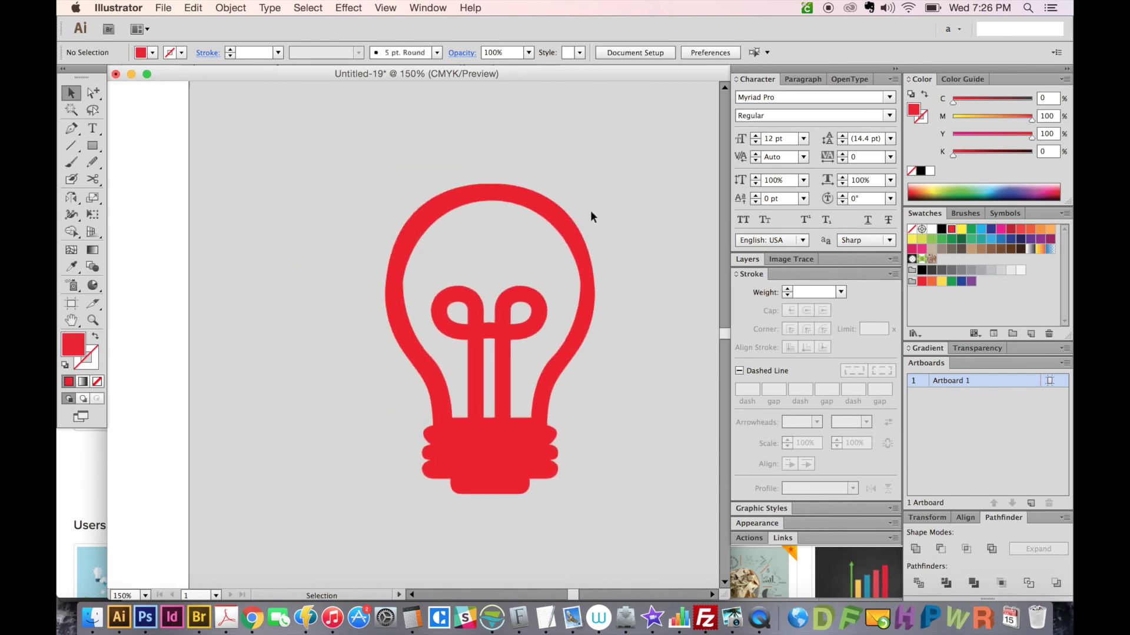
left_click_drag(593, 210, 366, 512)
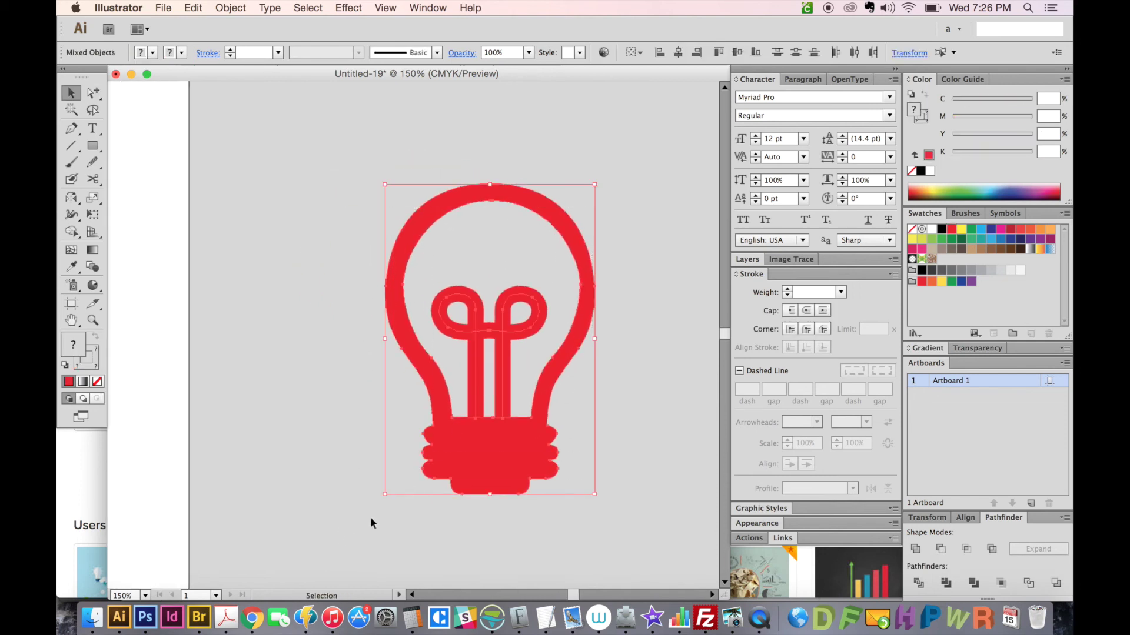
Move the bulb artwork -10 horizontally with the Move dialog.
key("Return")
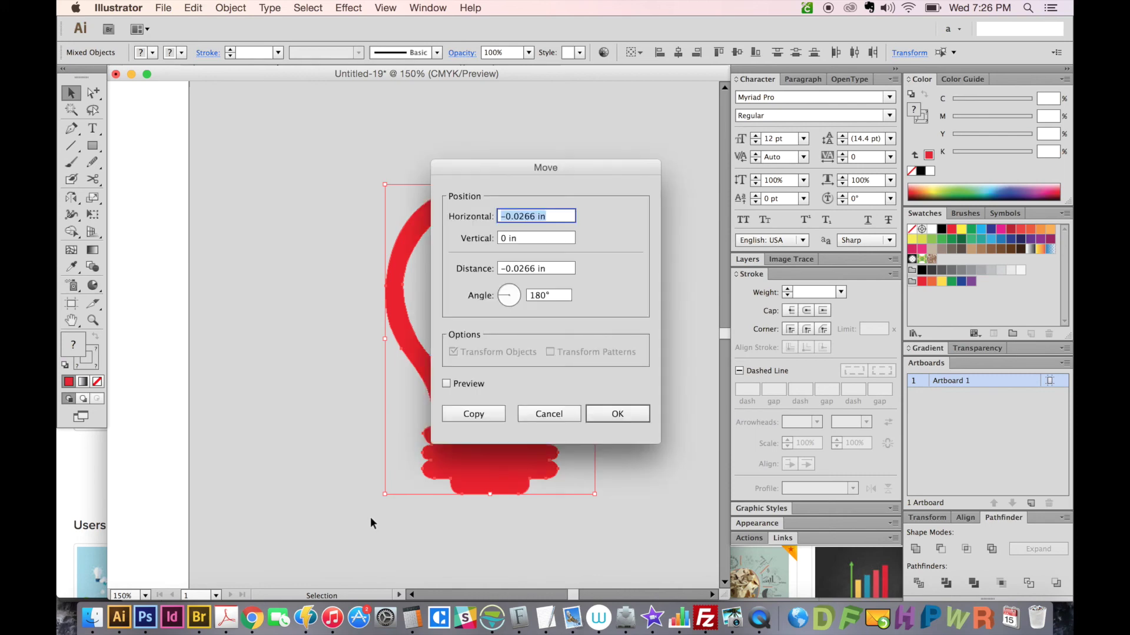
type("-10")
key("Escape")
Fit the artboard in view, then zoom in on the red bulb over the original image.
key("super+0")
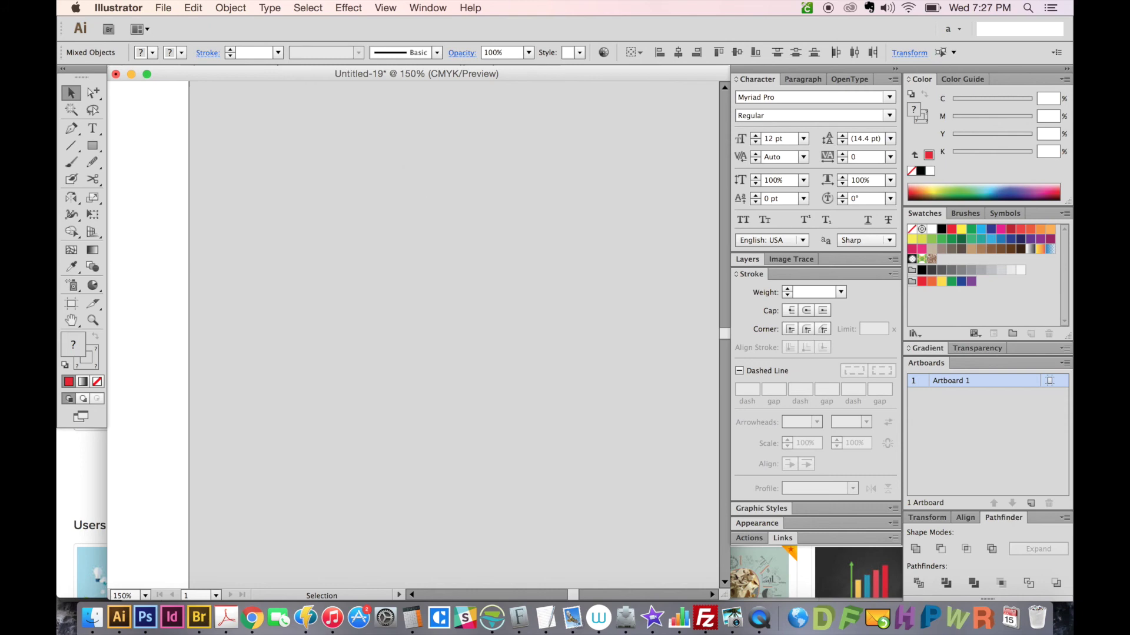
key("z")
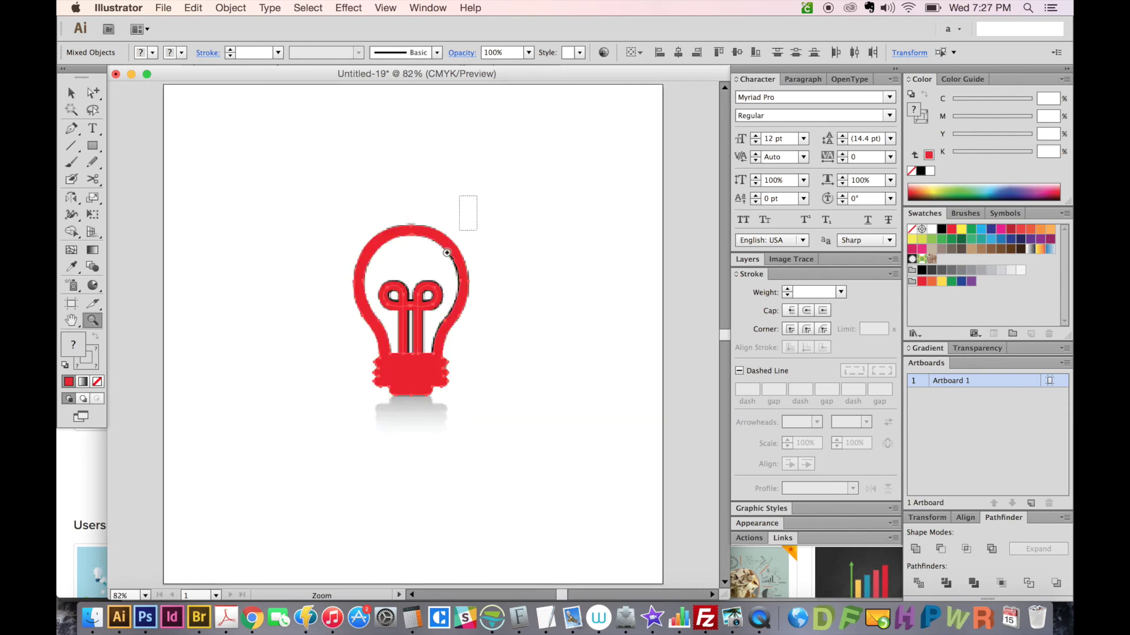
mouse_move(459, 197)
left_mouse_down()
mouse_move(406, 394)
mouse_move(427, 410)
left_mouse_up()
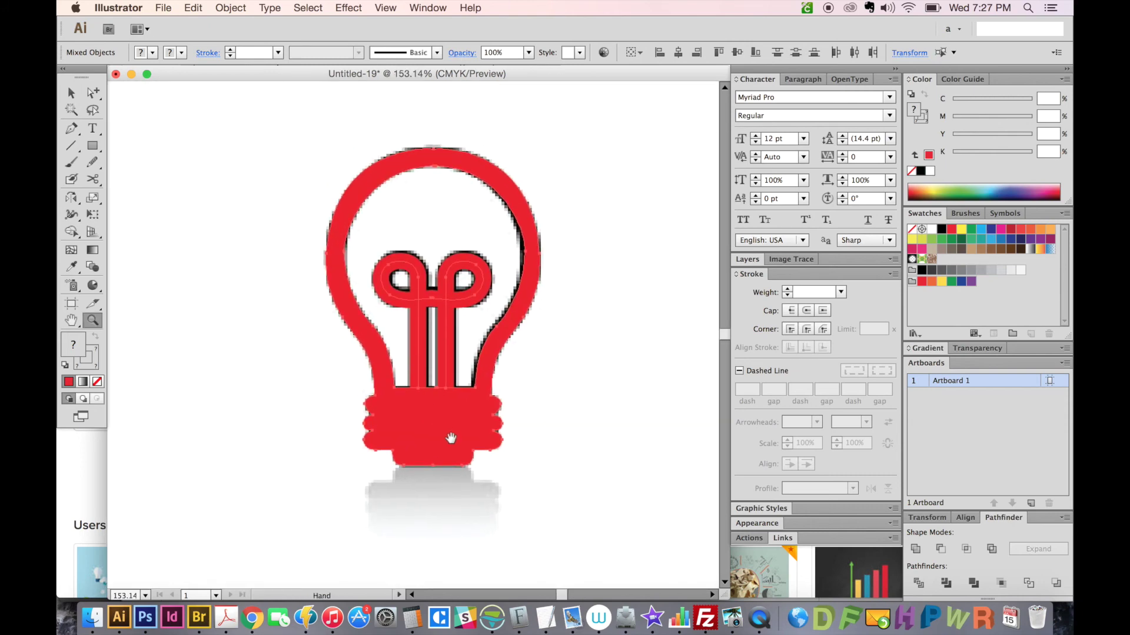
key("v")
left_click(559, 415)
left_click_drag(552, 445, 566, 442)
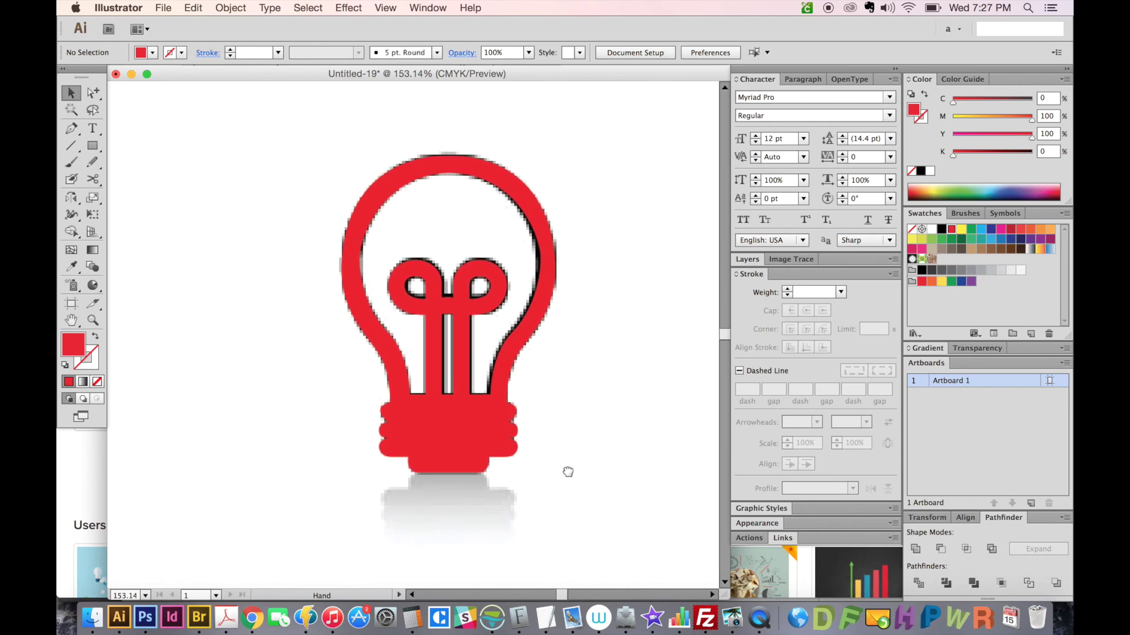
mouse_move(568, 337)
left_mouse_down()
mouse_move(552, 341)
mouse_move(577, 360)
mouse_move(567, 373)
left_mouse_up()
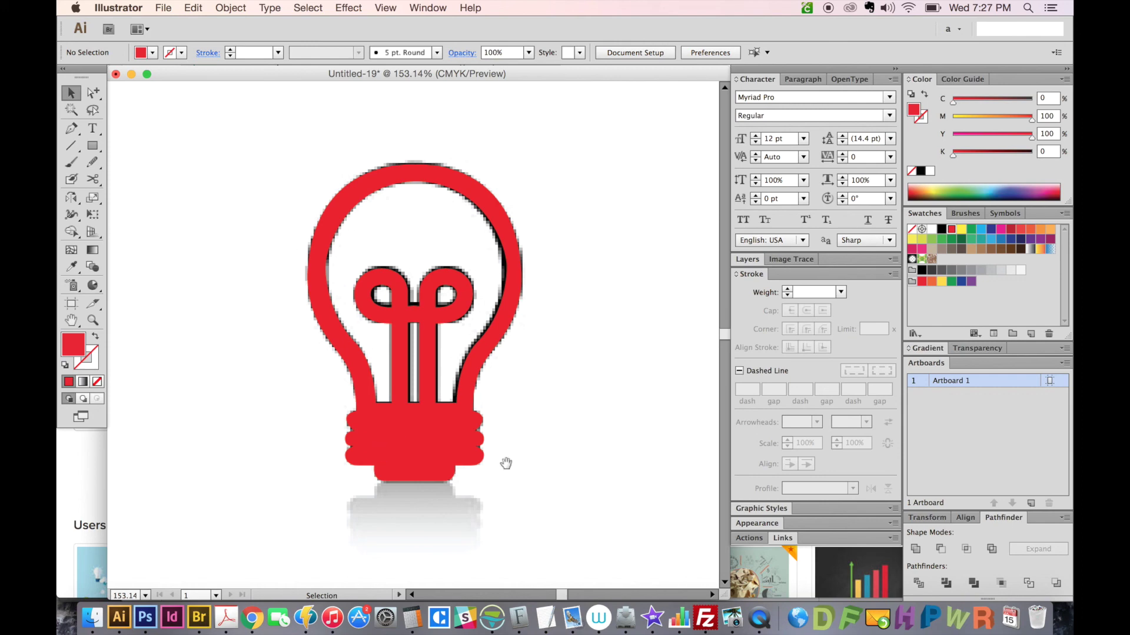
scroll(492, 510, "right", 3)
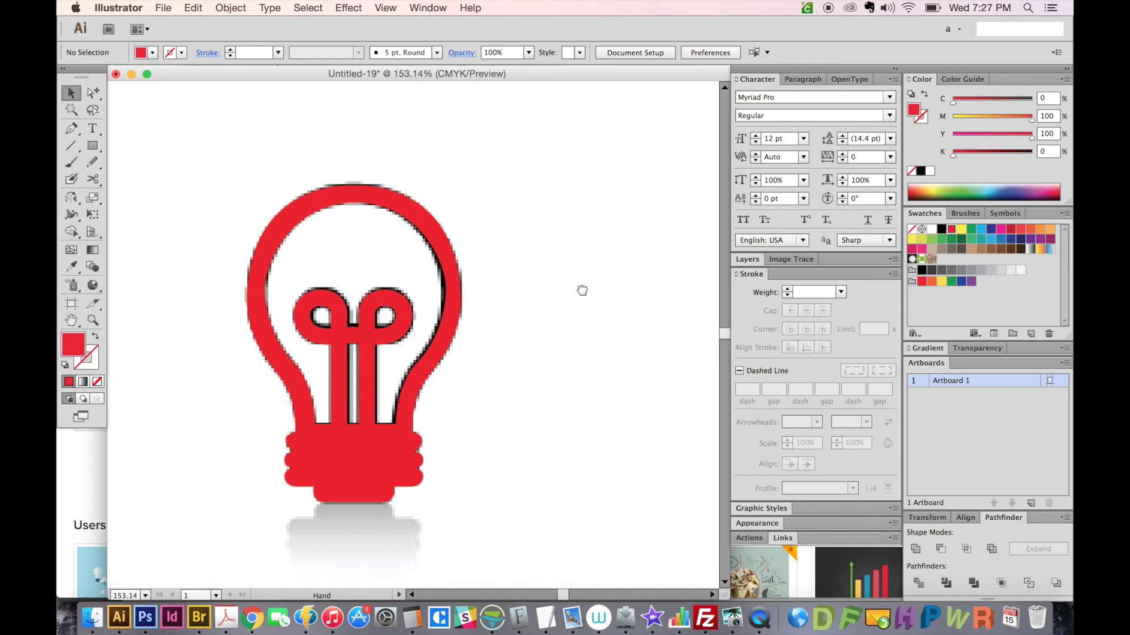
scroll(559, 285, "right", 3)
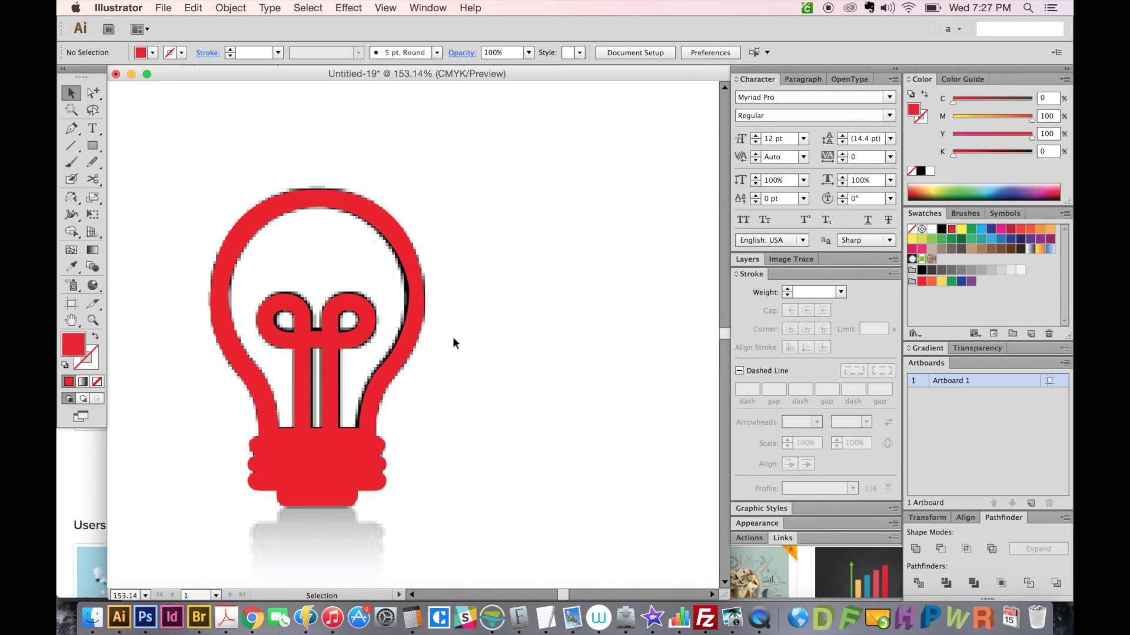
left_click_drag(469, 378, 529, 373)
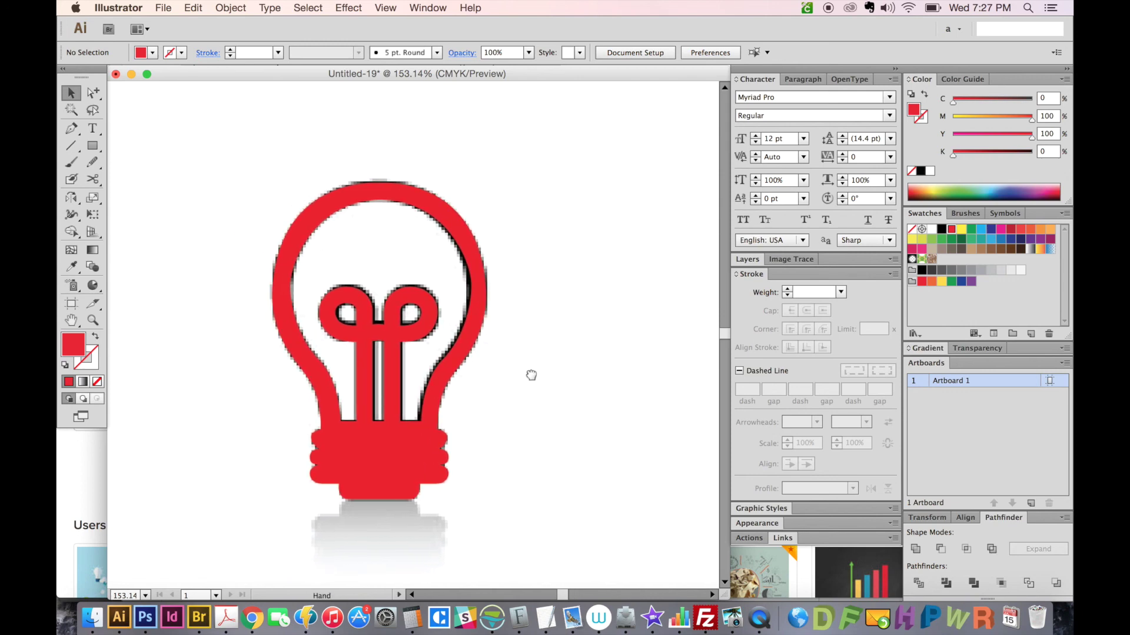
key("a")
left_click(471, 290)
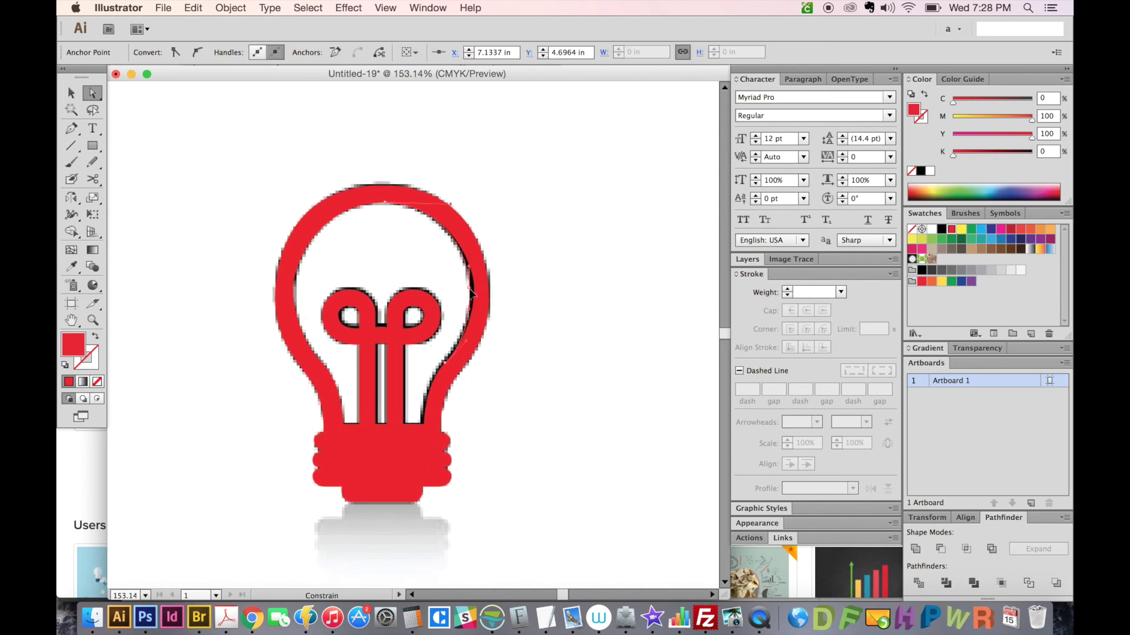
left_click(489, 338)
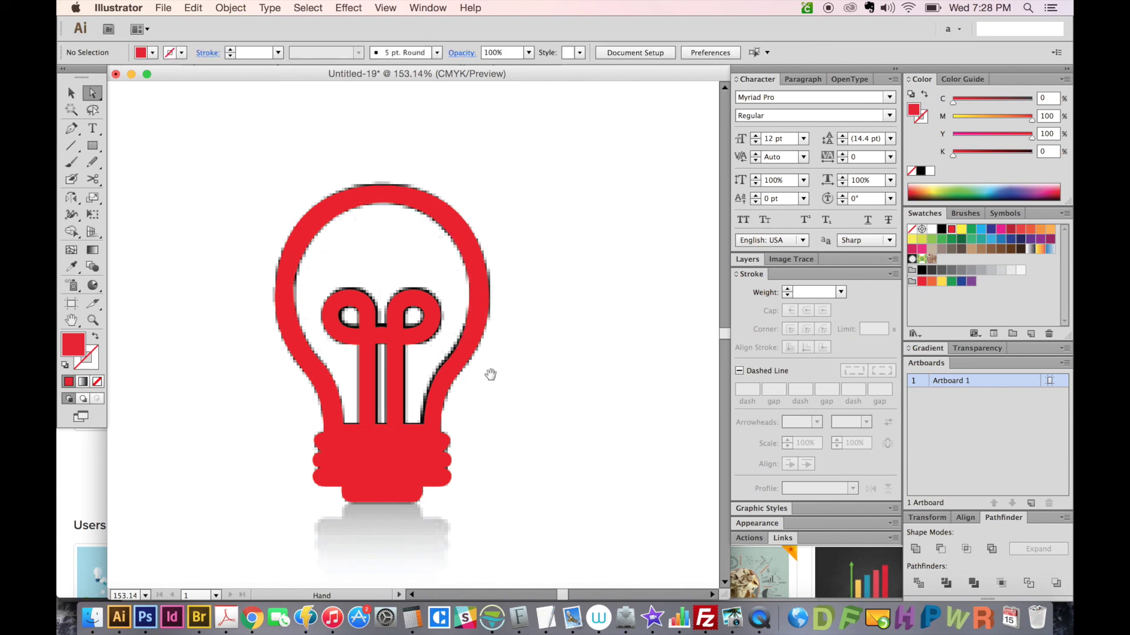
left_click_drag(484, 369, 490, 371)
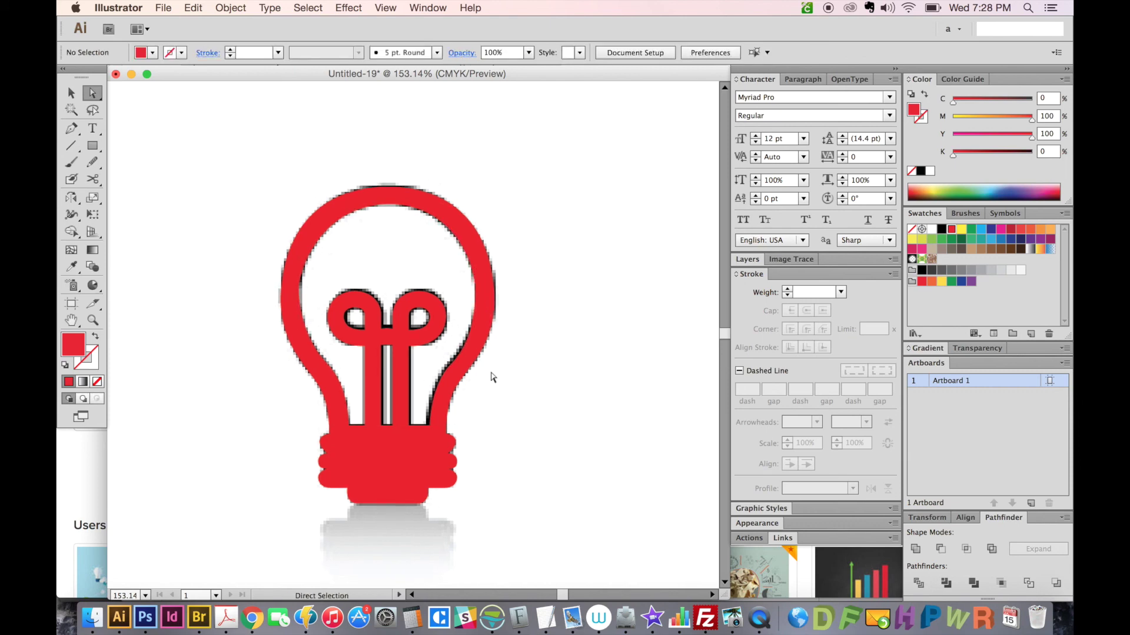